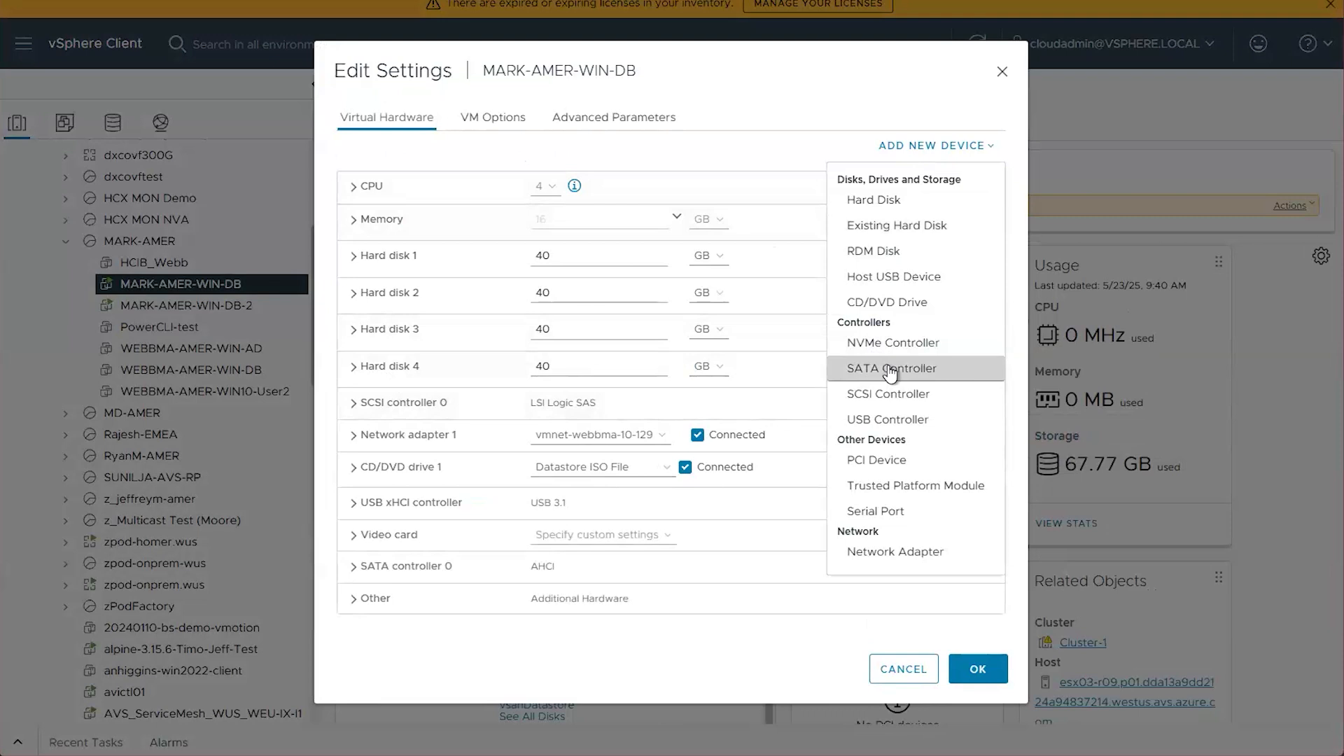
# Add a SCSI controller of type VMware Paravirtual to MARK-AMER-WIN-DB, choose its SCSI bus sharing mode, and save the settings
pyautogui.click(889, 393)
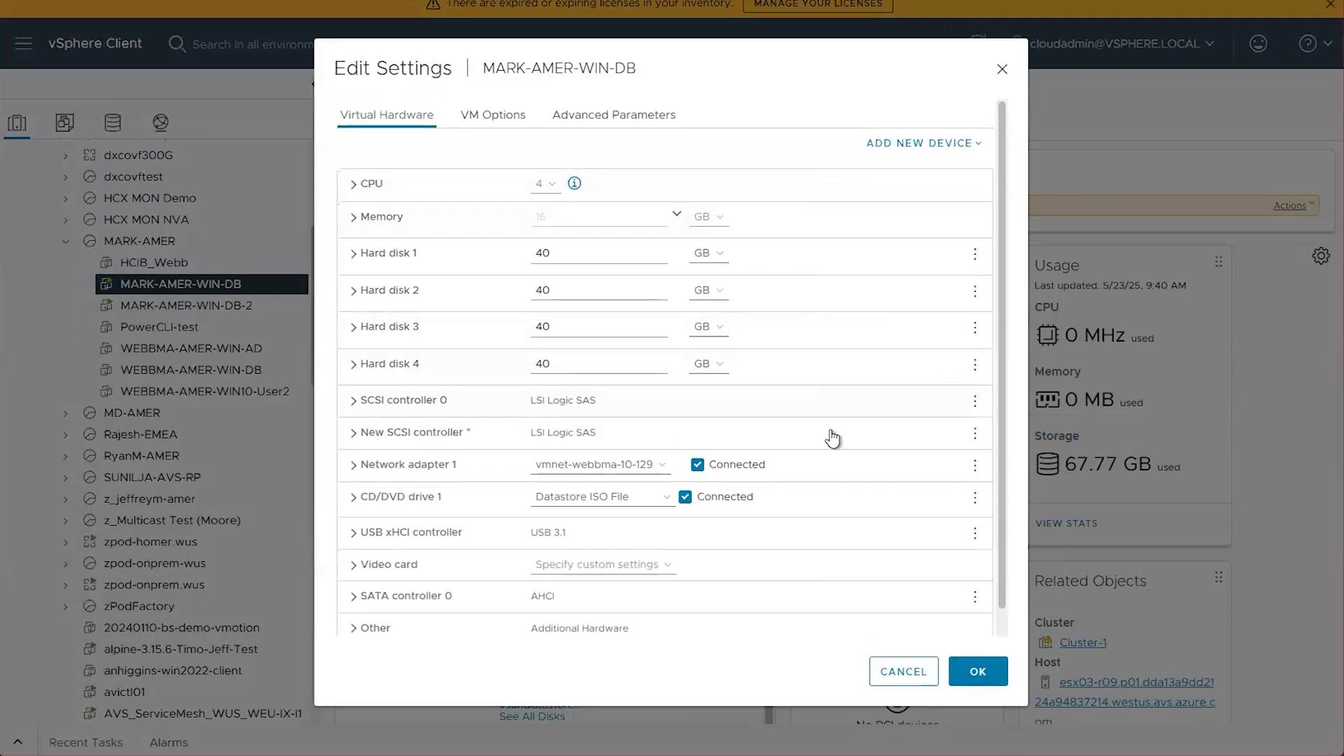
pyautogui.click(354, 434)
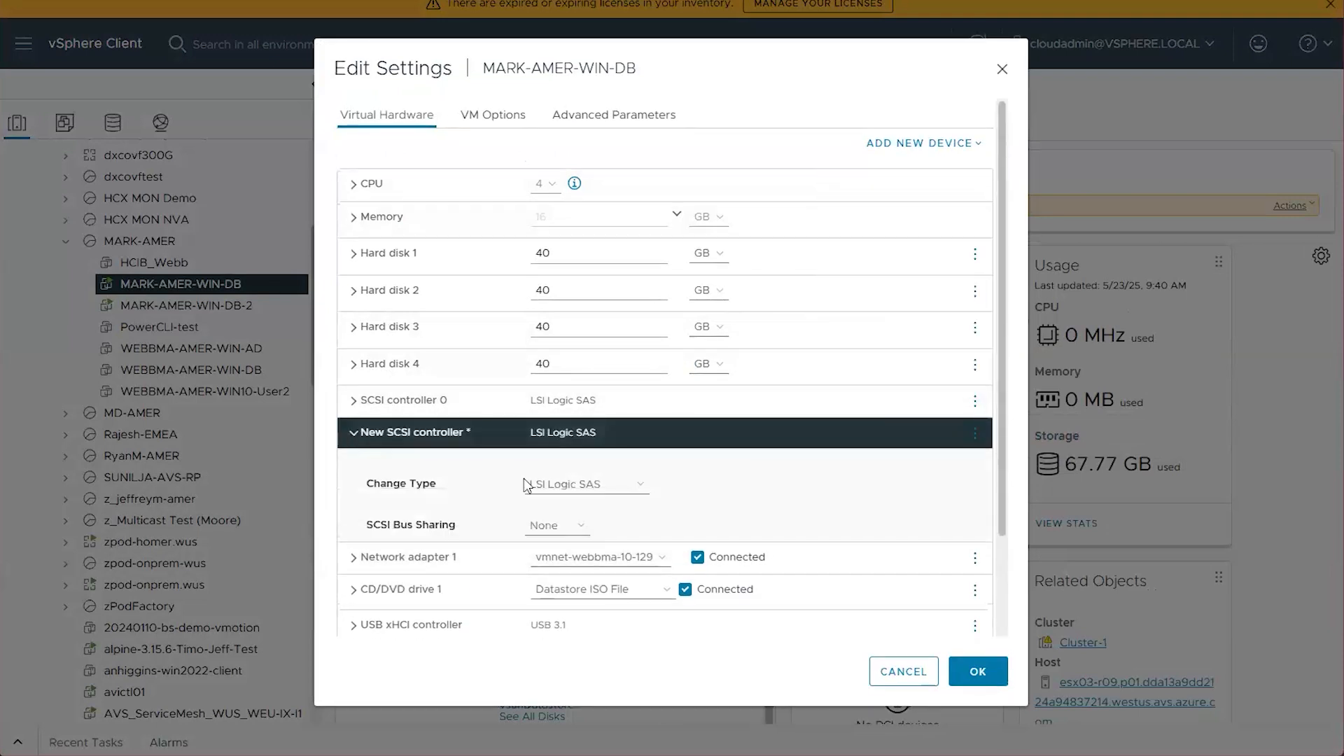
pyautogui.click(561, 484)
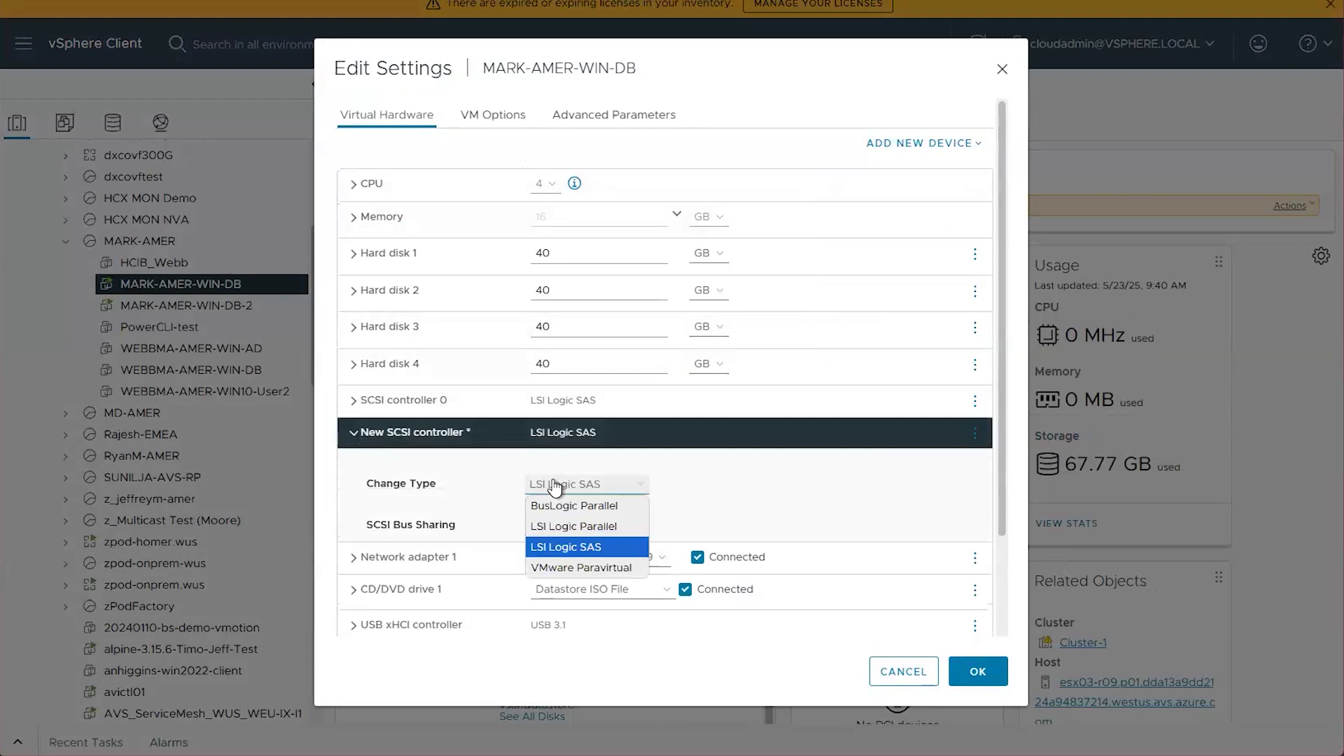
pyautogui.click(566, 569)
pyautogui.click(557, 527)
pyautogui.click(553, 565)
pyautogui.click(1001, 683)
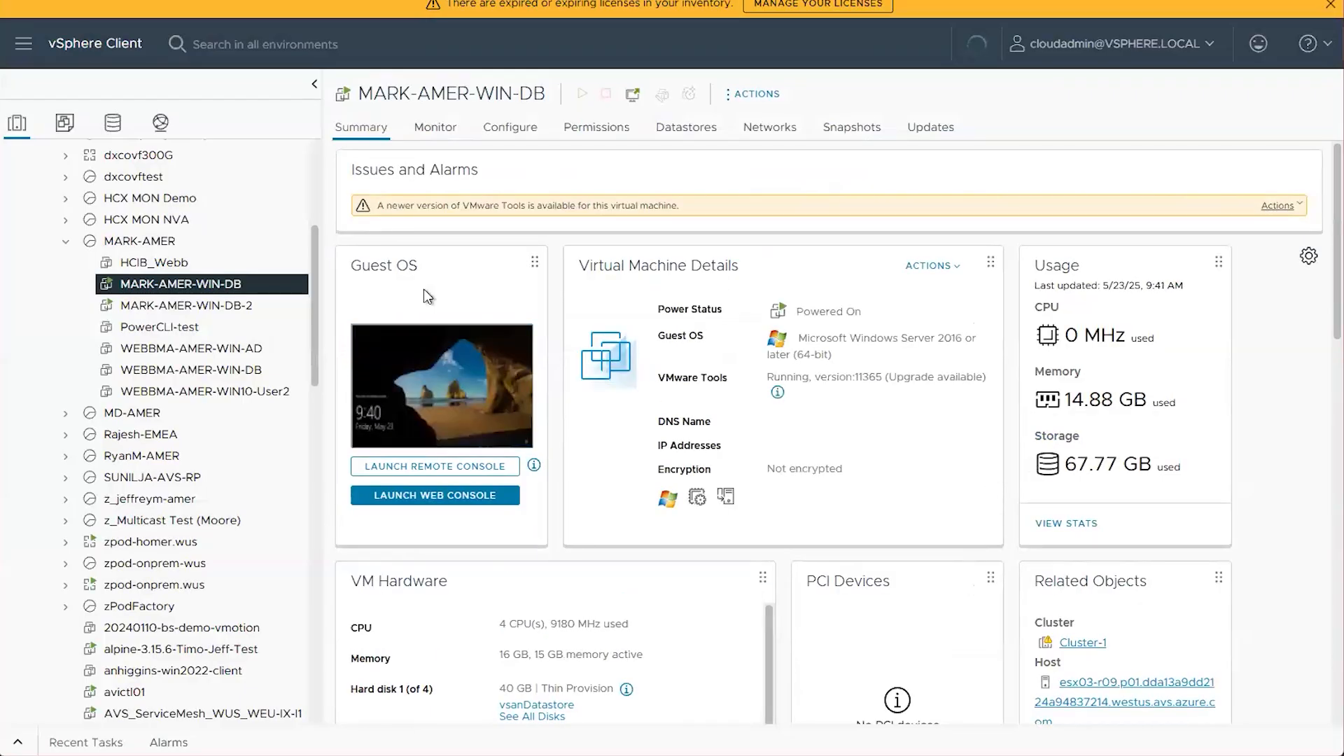
# Edit the settings of MARK-AMER-WIN-DB and add a new 90 GB hard disk
pyautogui.rightClick(195, 283)
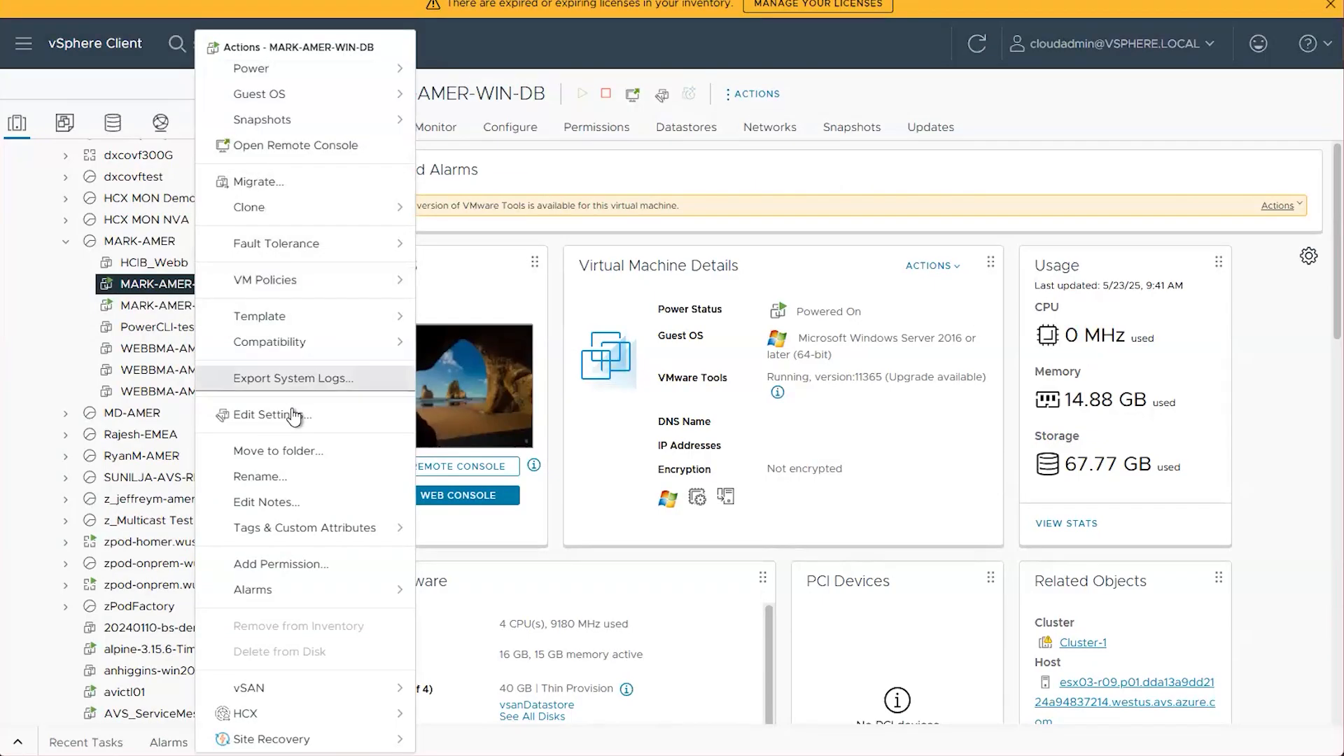
pyautogui.click(321, 414)
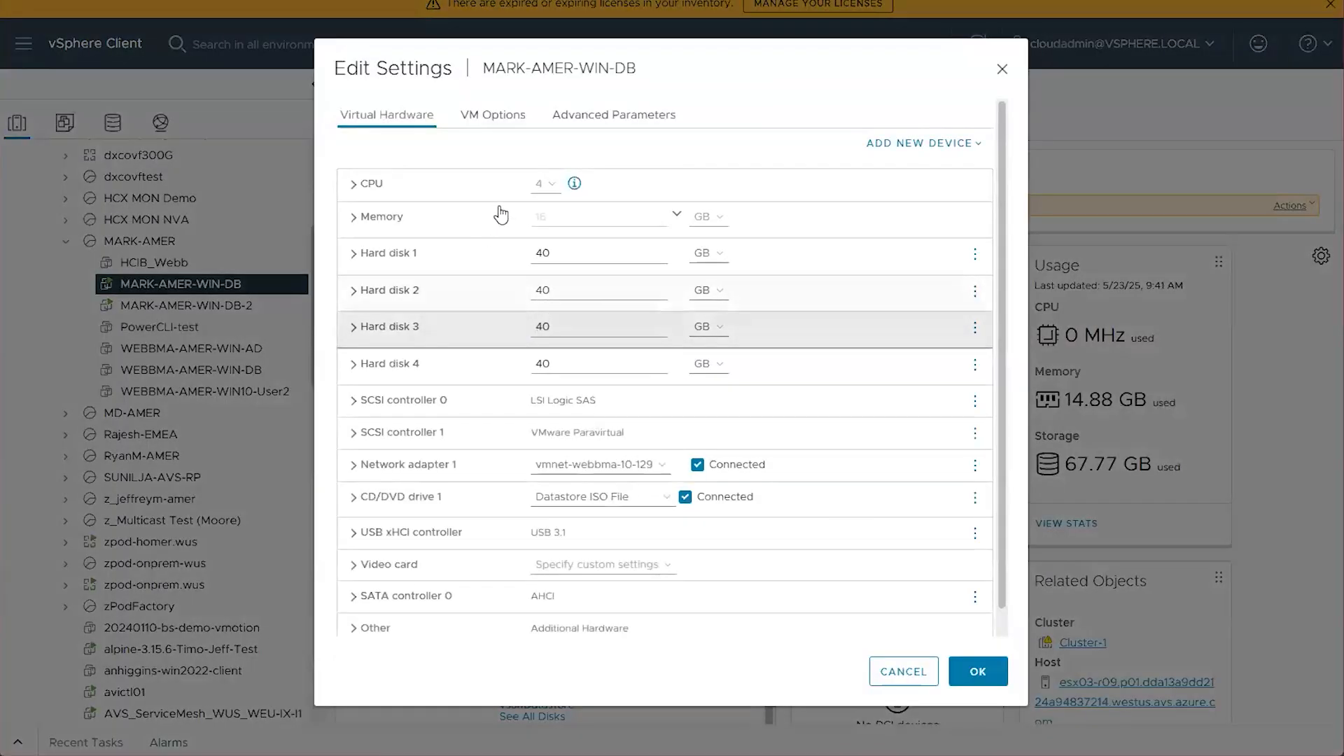
pyautogui.click(905, 144)
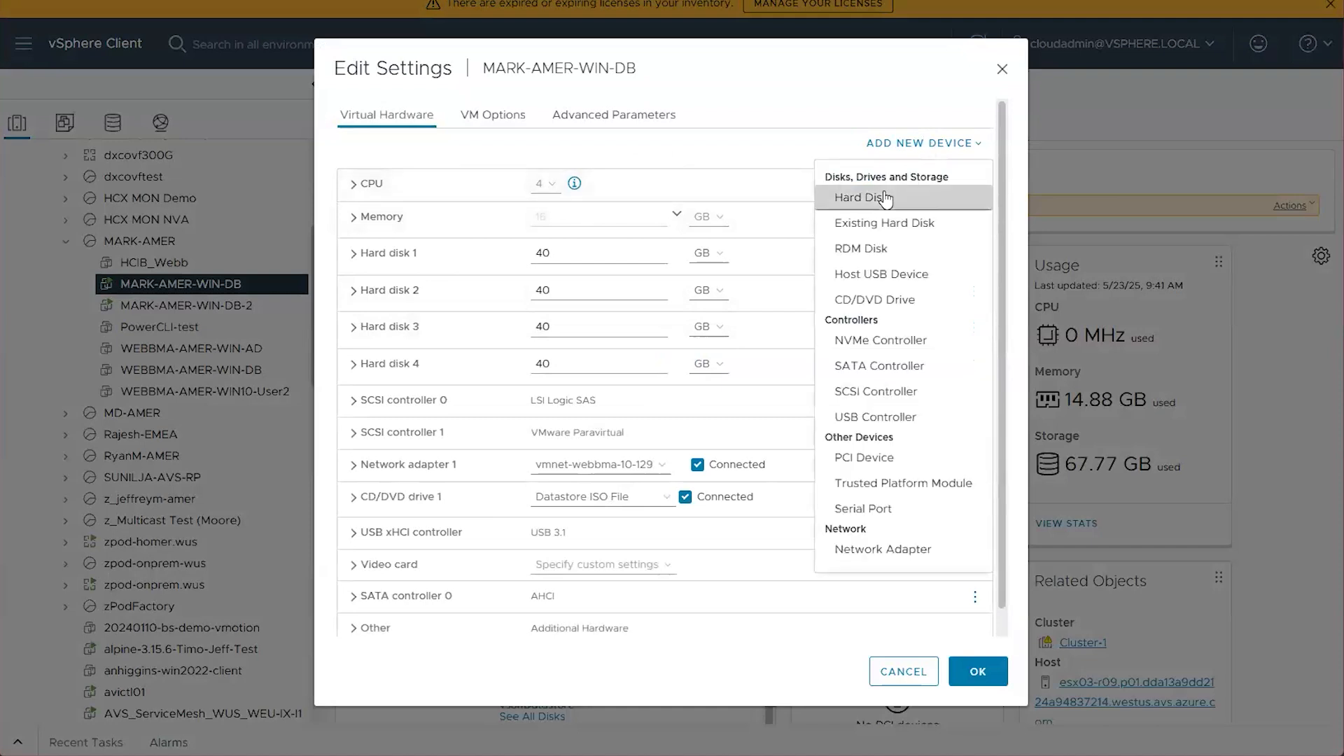
pyautogui.click(896, 281)
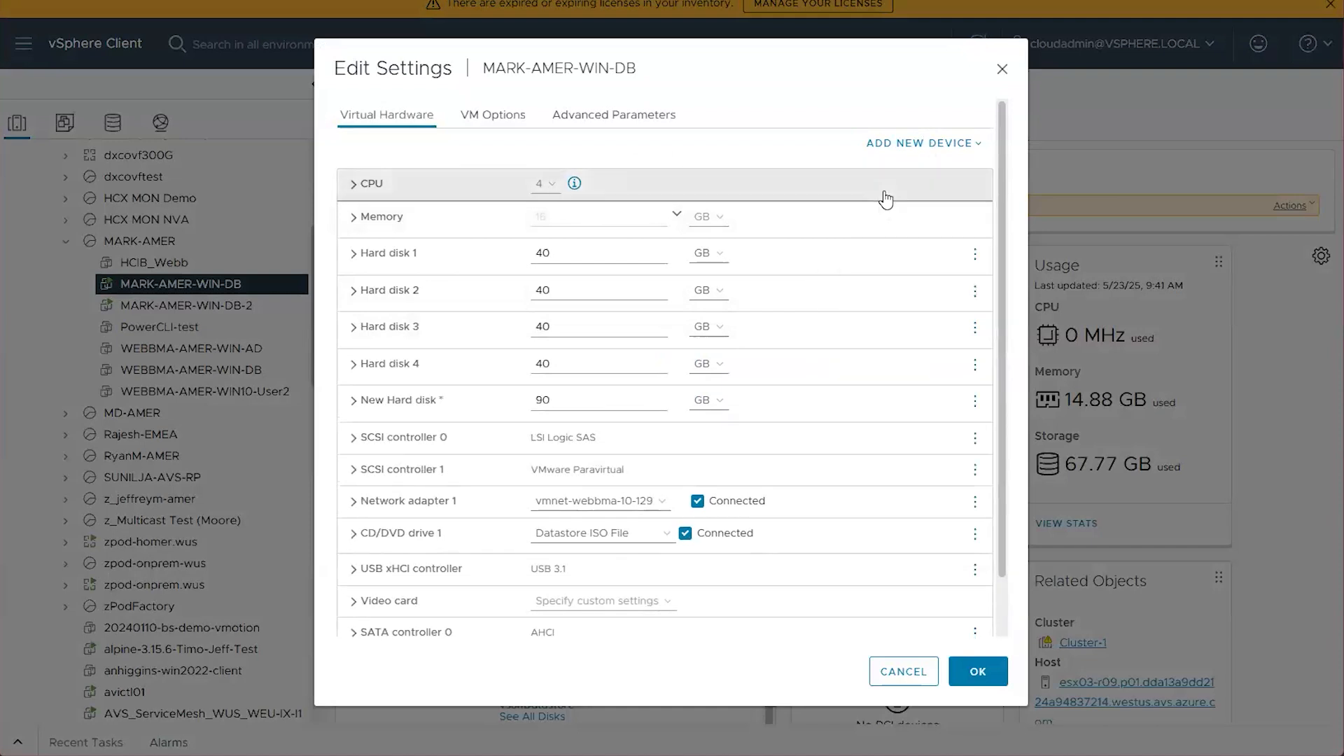
# Set the new hard disk to Independent - Persistent mode on SCSI controller 1 and save the virtual machine's settings
pyautogui.click(353, 401)
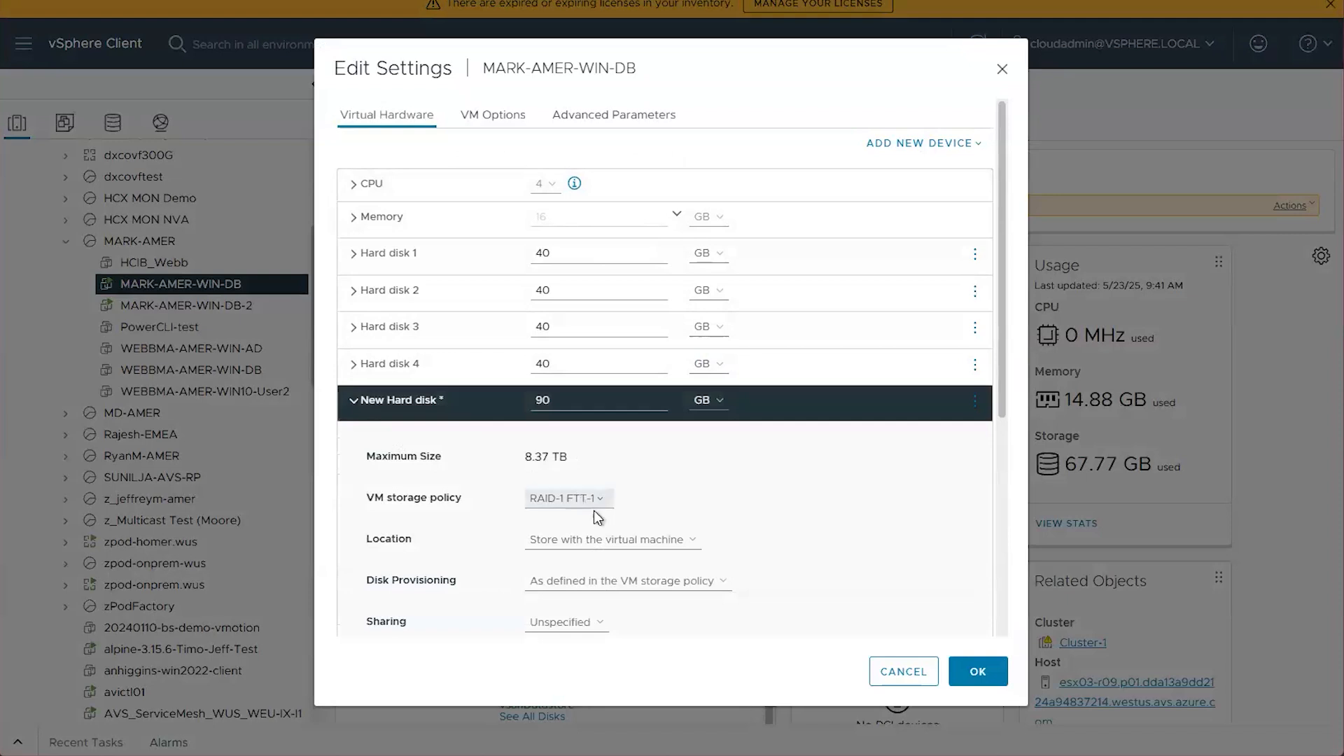
pyautogui.scroll(-3, 616, 532)
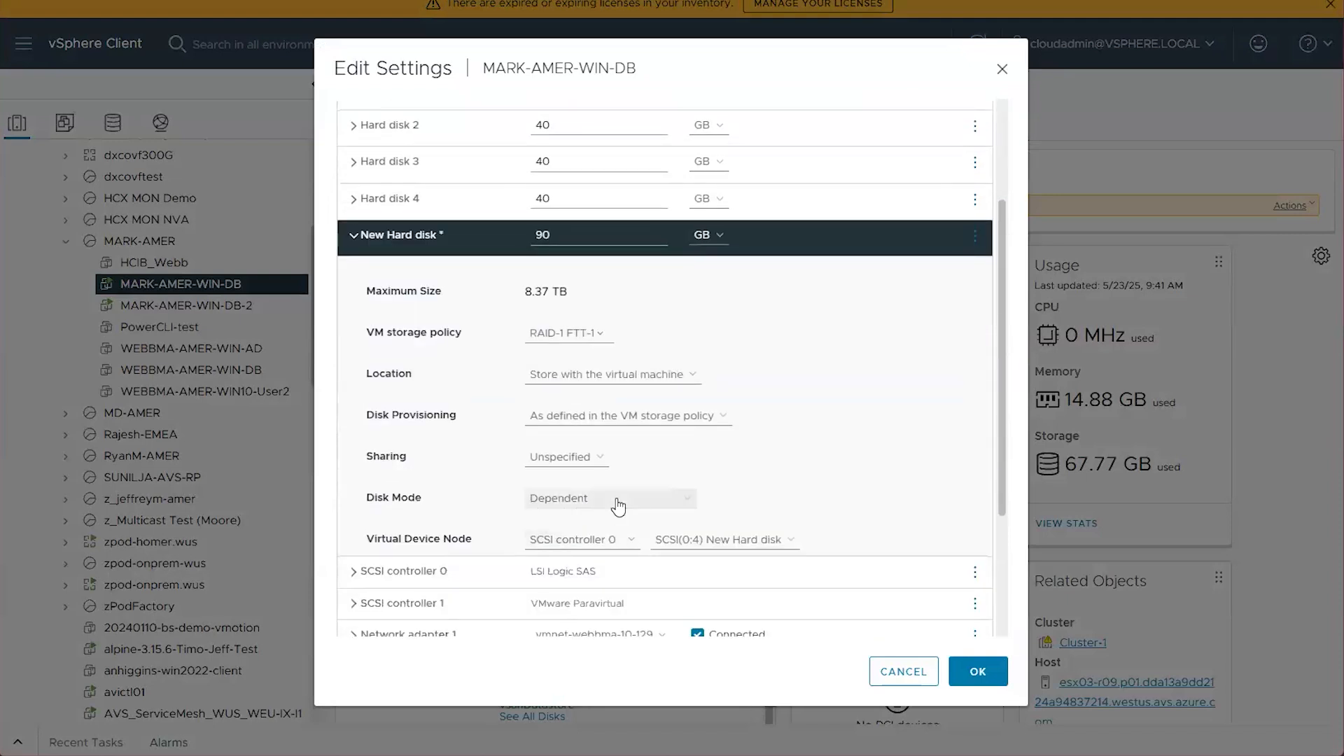
pyautogui.click(618, 505)
pyautogui.click(574, 535)
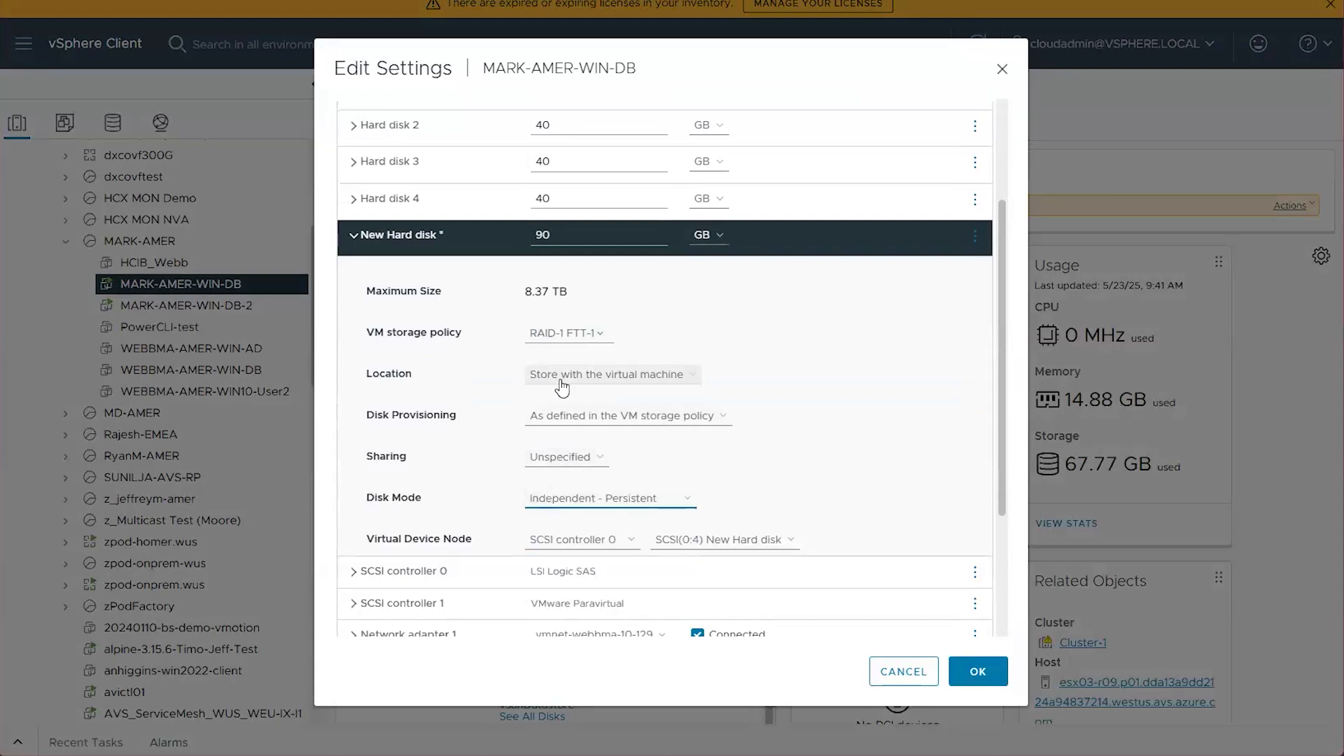
pyautogui.click(588, 540)
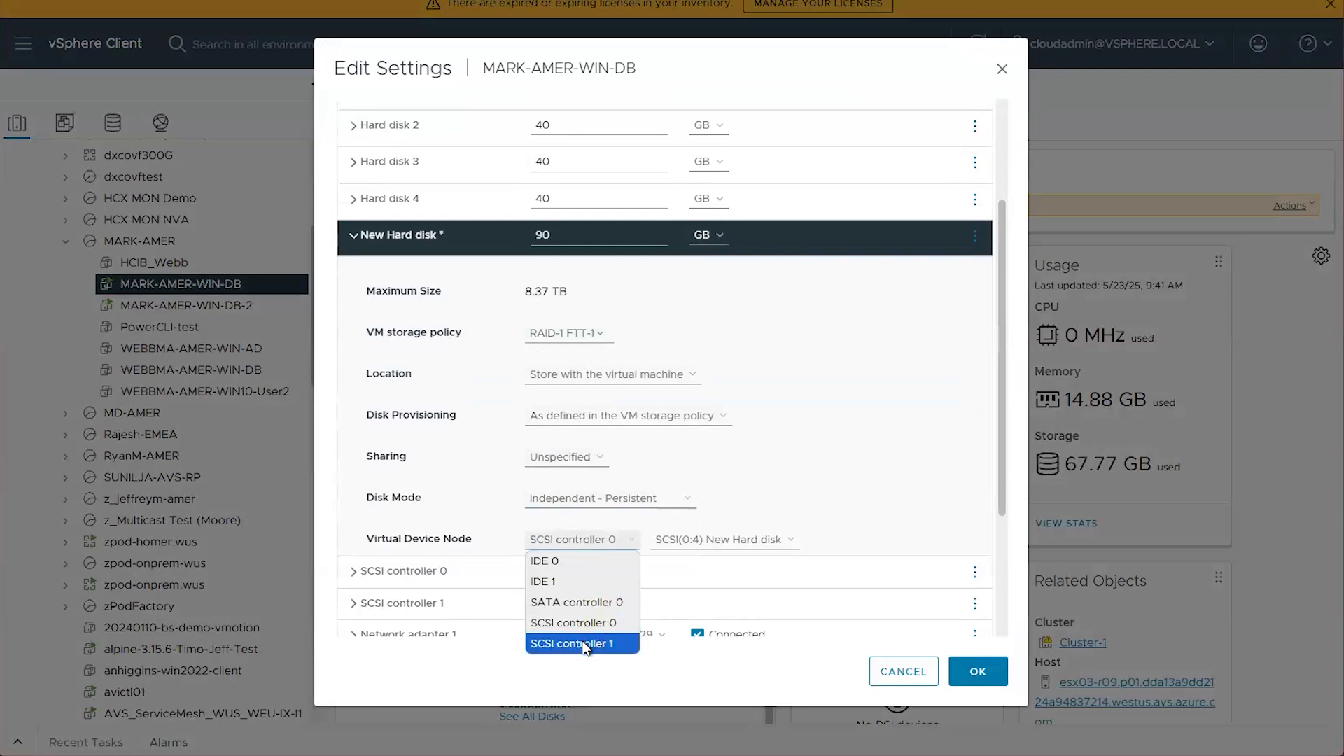
pyautogui.click(587, 644)
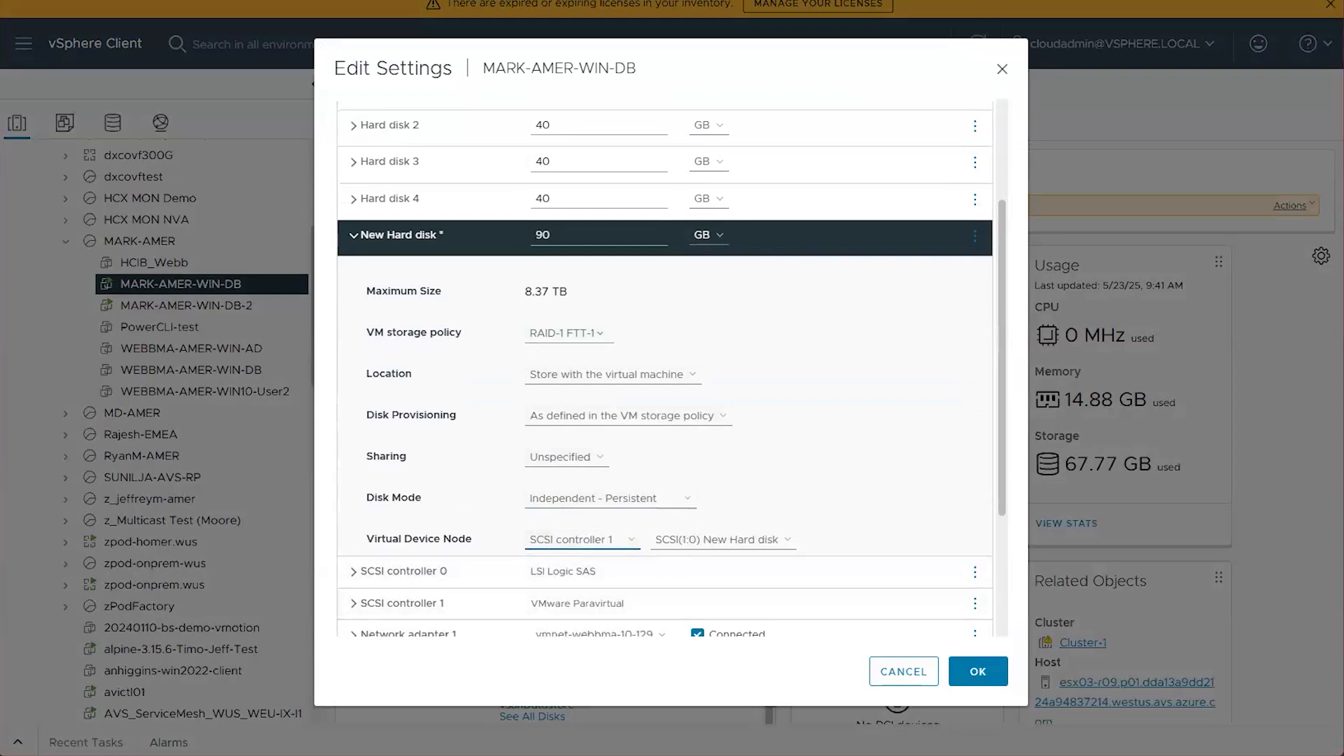
pyautogui.click(970, 671)
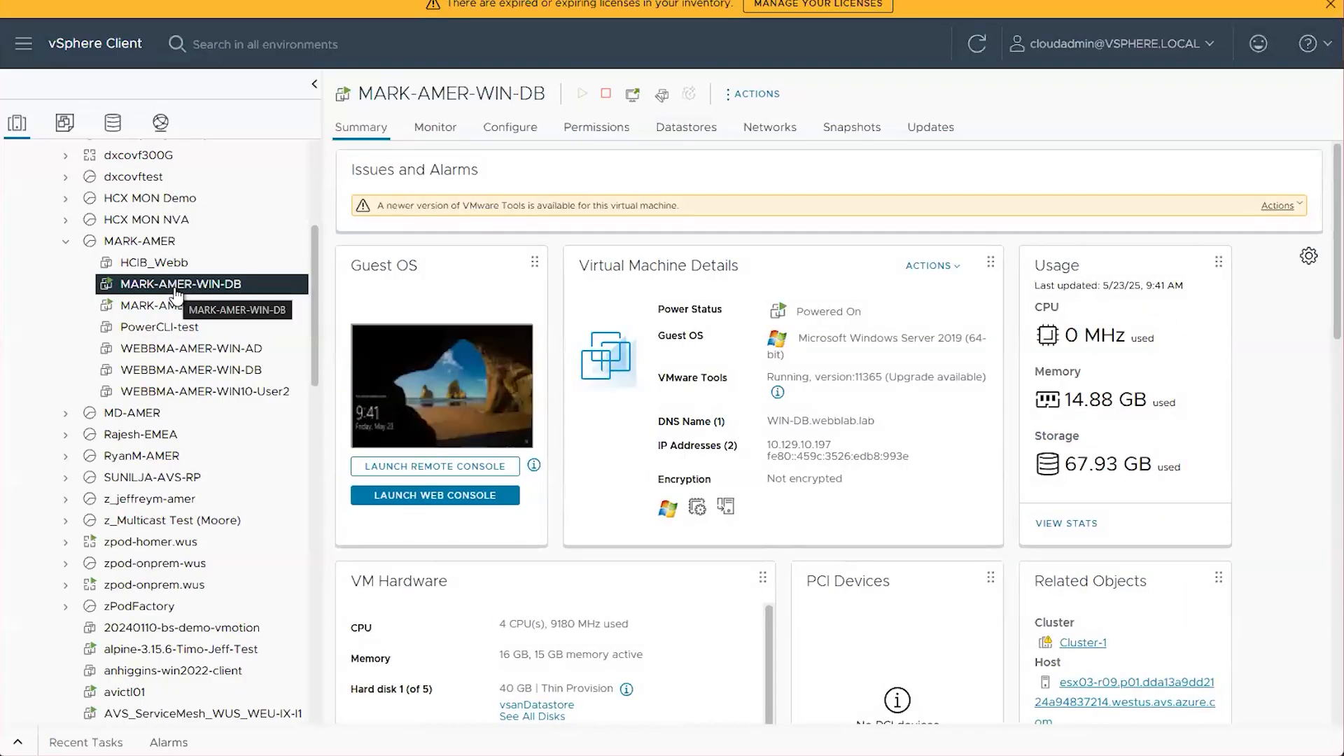
# Launch the web console of MARK-AMER-WIN-DB and unlock Windows by entering the account password
pyautogui.click(434, 496)
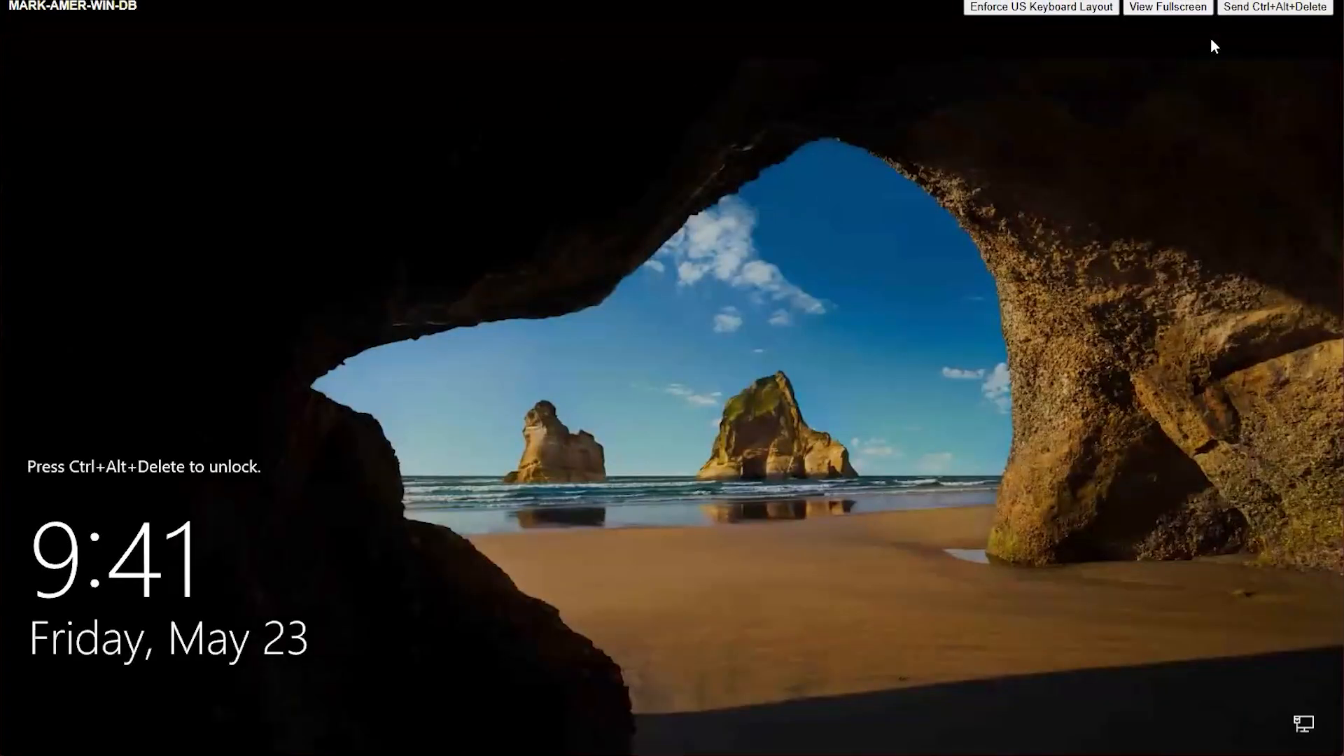
pyautogui.click(1275, 7)
pyautogui.write('**********')
pyautogui.press('Return')
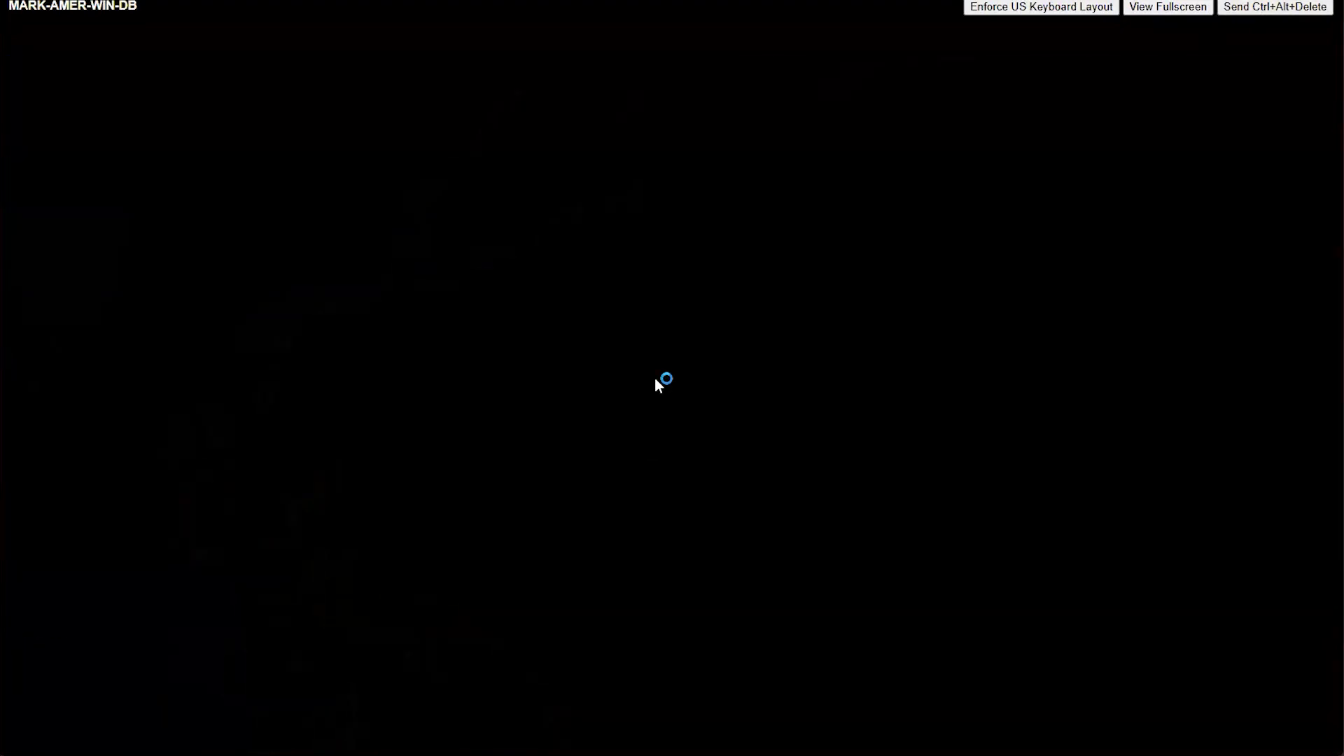
# Open Disk Management in the guest by searching Control Panel for "disk", and check the disk list for the added disk
pyautogui.press('super')
pyautogui.write('control')
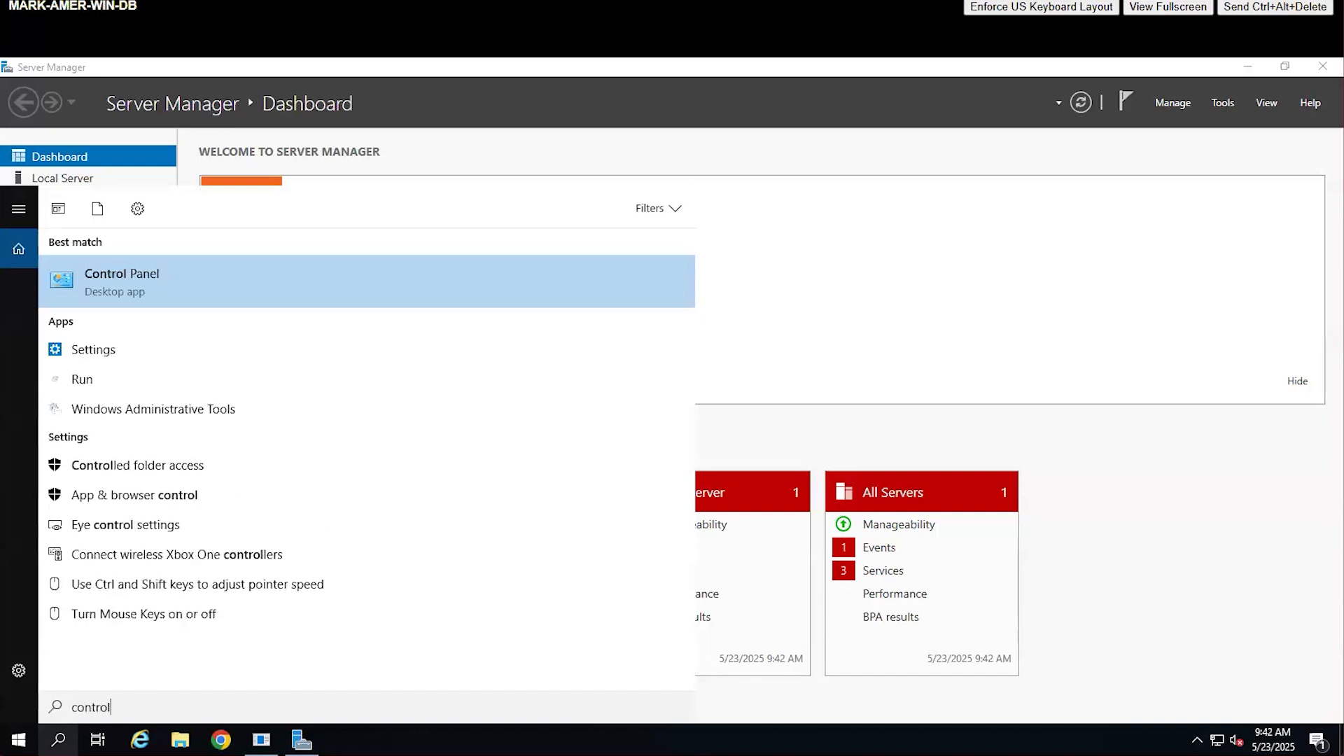
pyautogui.press('Return')
pyautogui.write('disk')
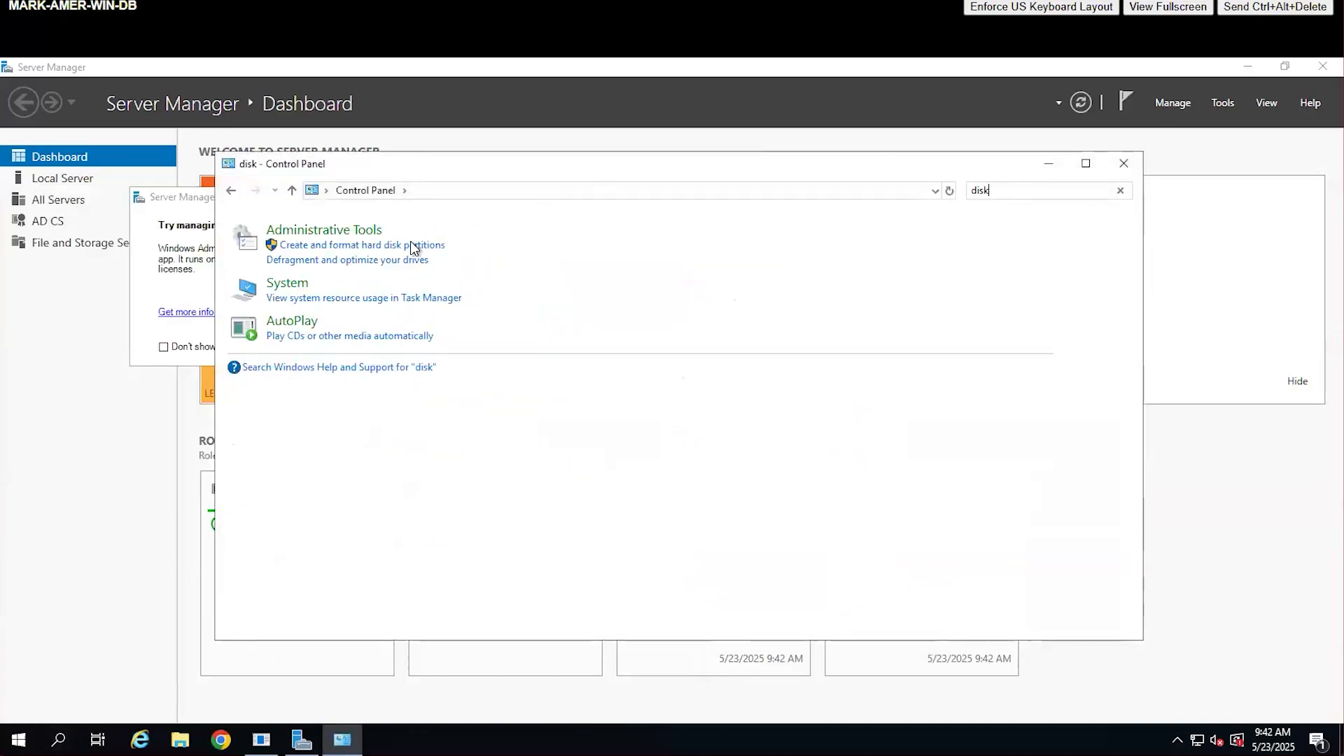
pyautogui.click(410, 246)
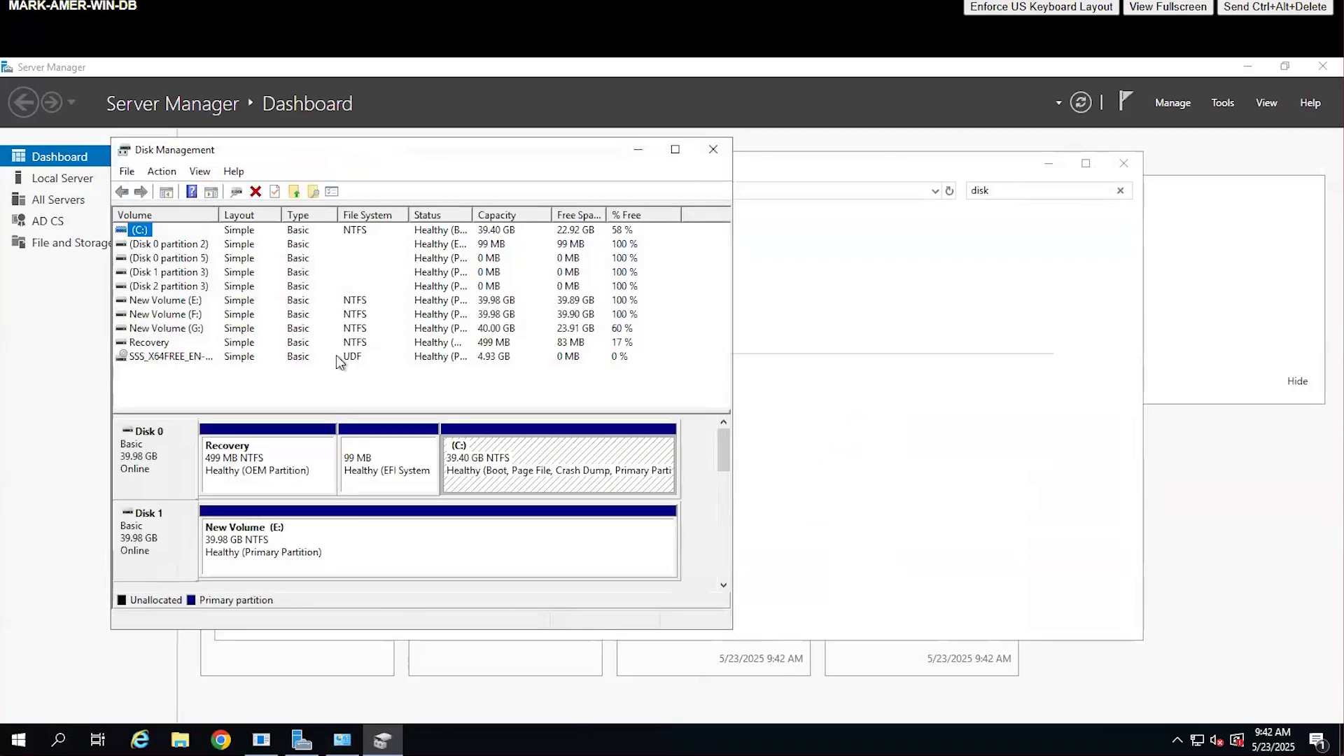
pyautogui.scroll(-5, 722, 487)
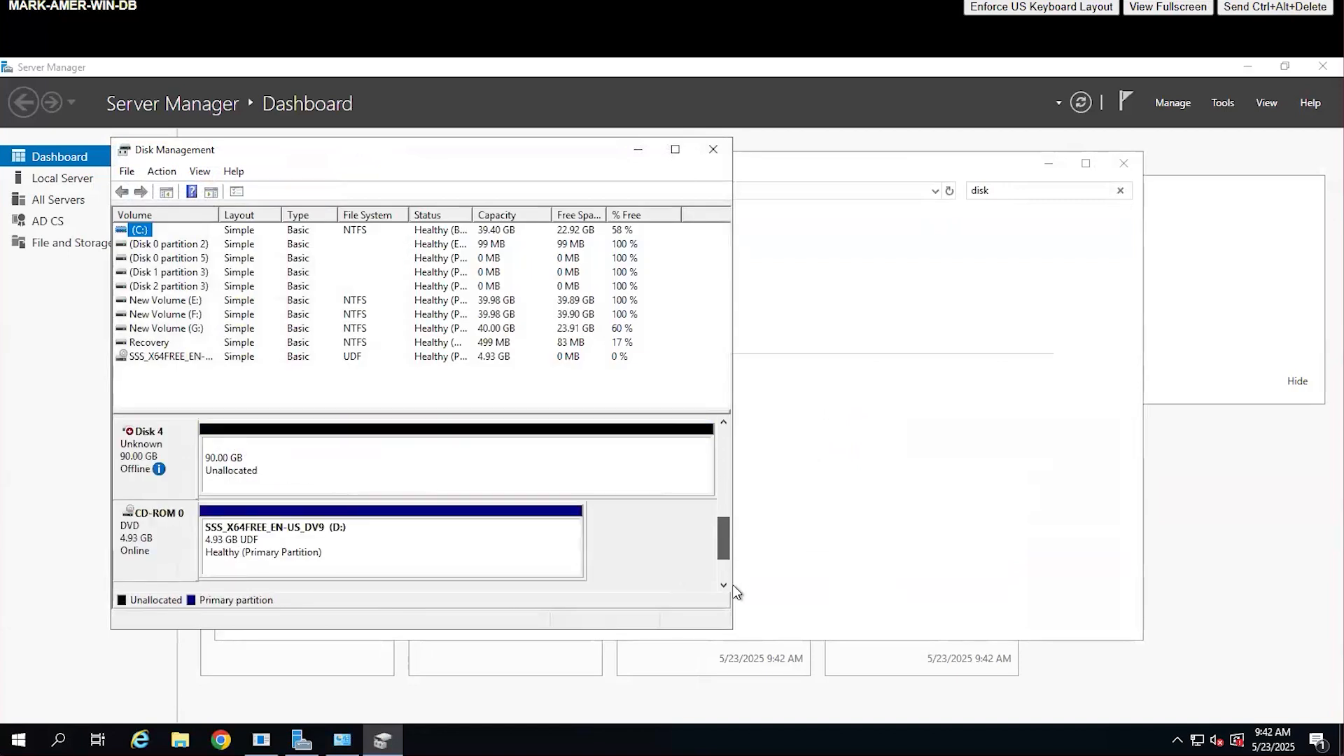
pyautogui.scroll(1, 719, 523)
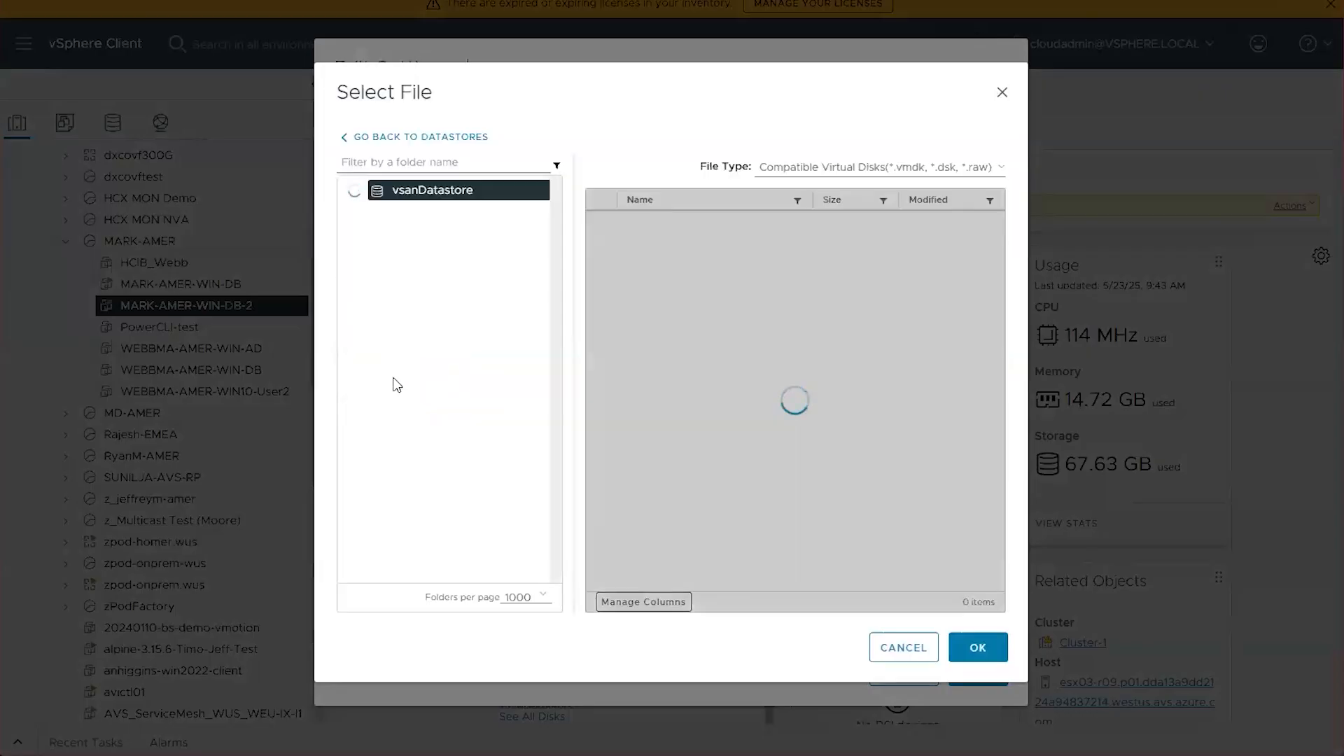
# Leave the disk file selection for MARK-AMER-WIN-DB-2 and review Hard disk 5 in the settings of MARK-AMER-WIN-DB
pyautogui.click(1003, 94)
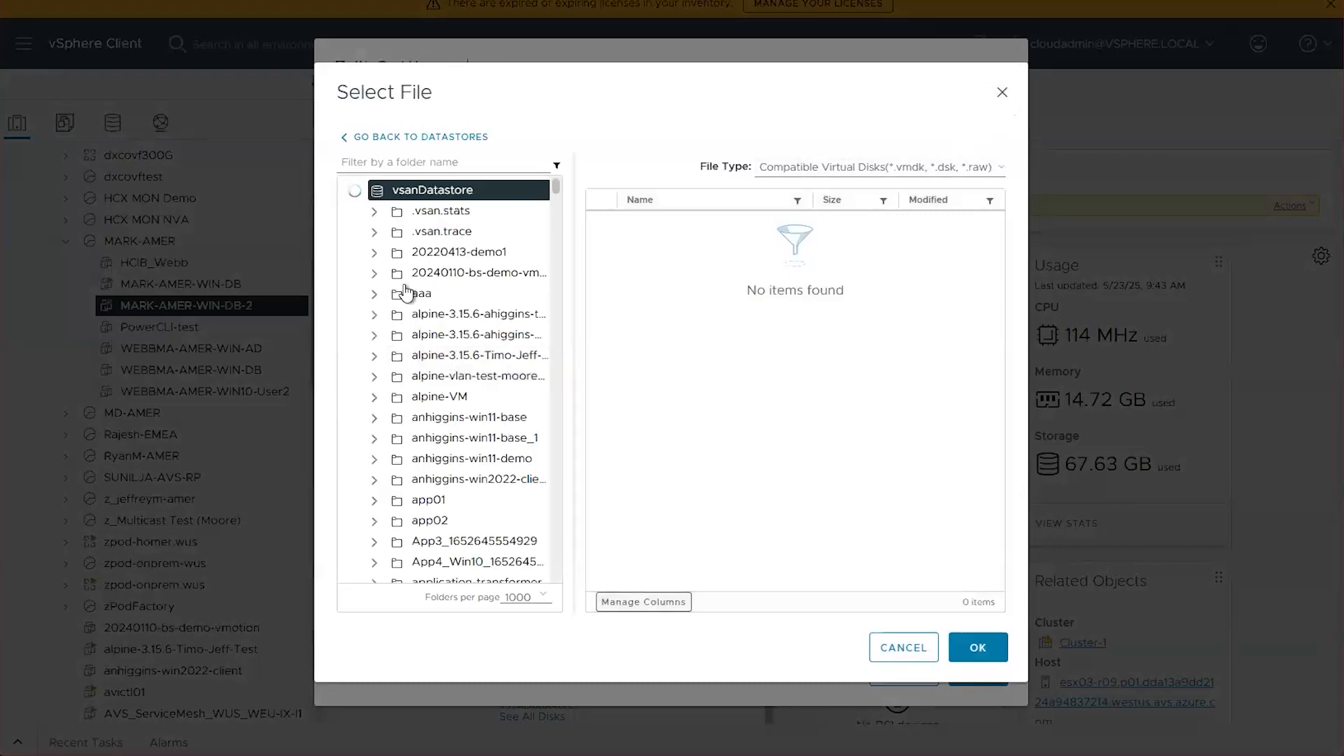
pyautogui.click(902, 672)
pyautogui.click(181, 284)
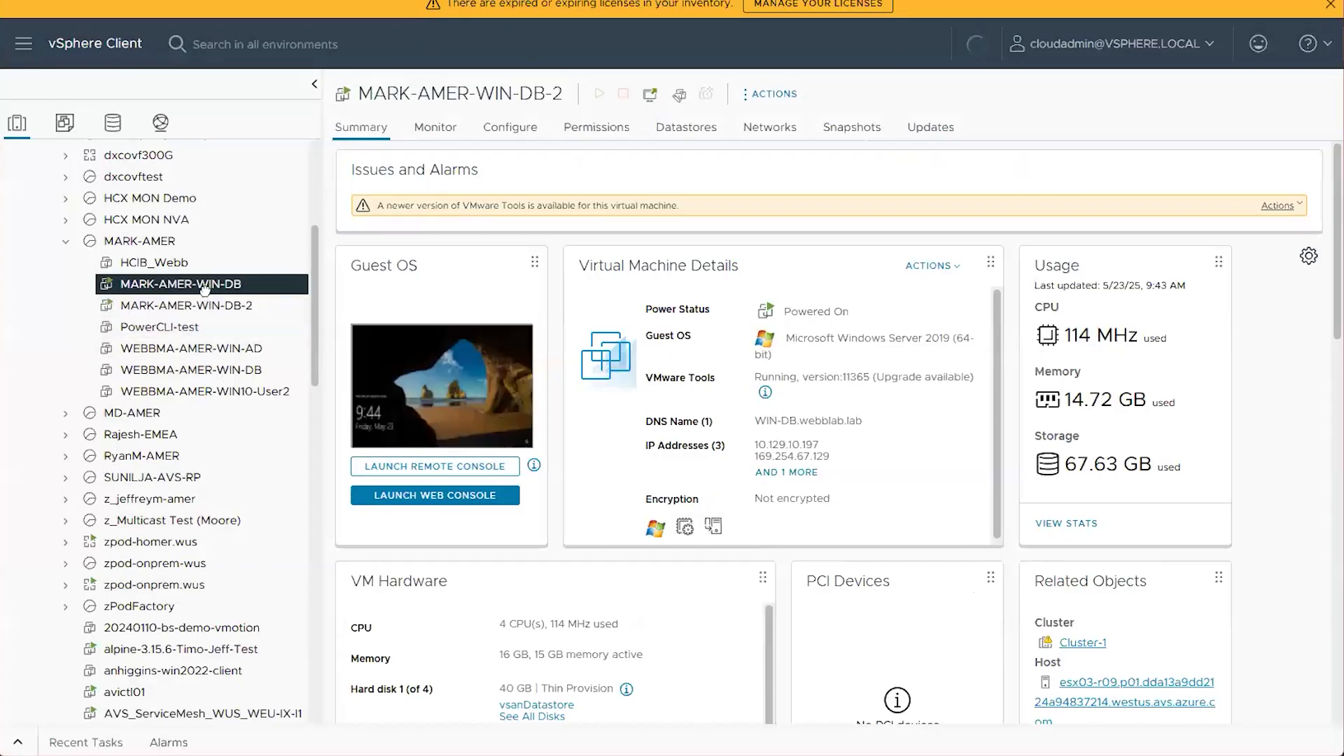
pyautogui.rightClick(208, 284)
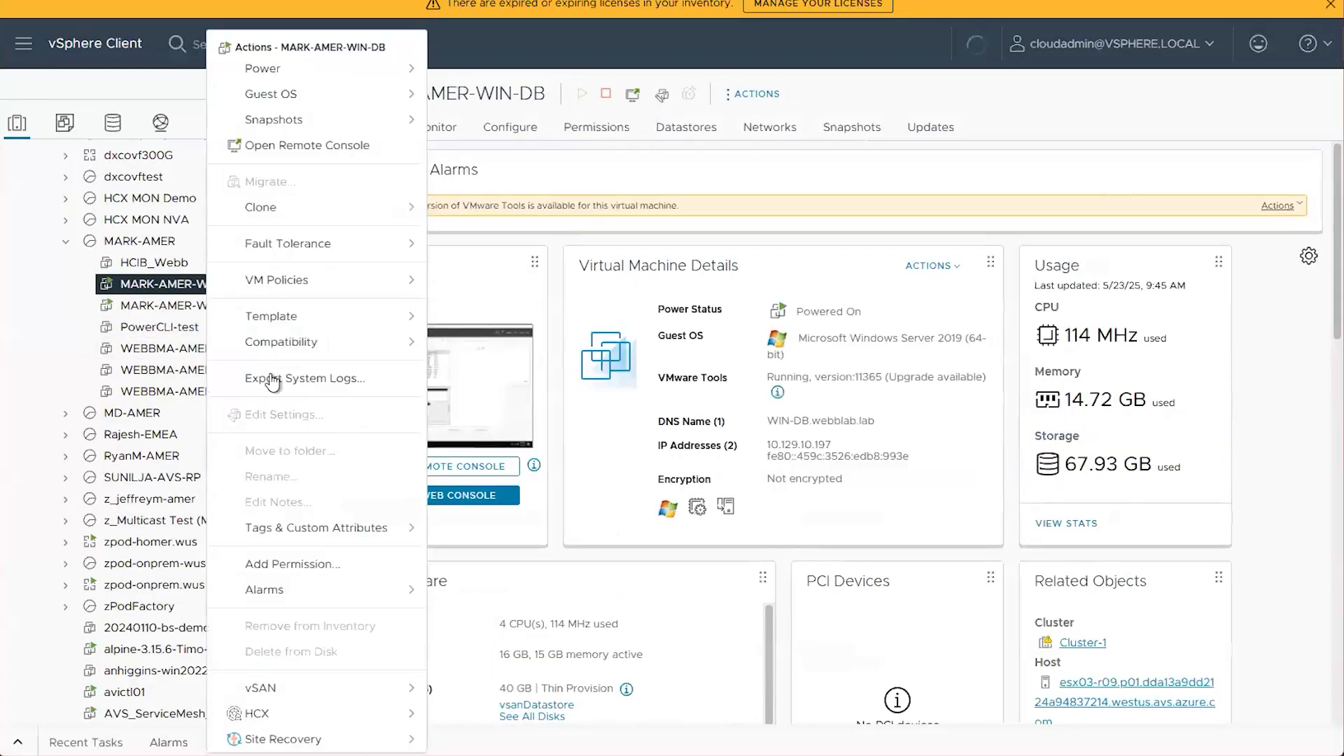
pyautogui.click(143, 290)
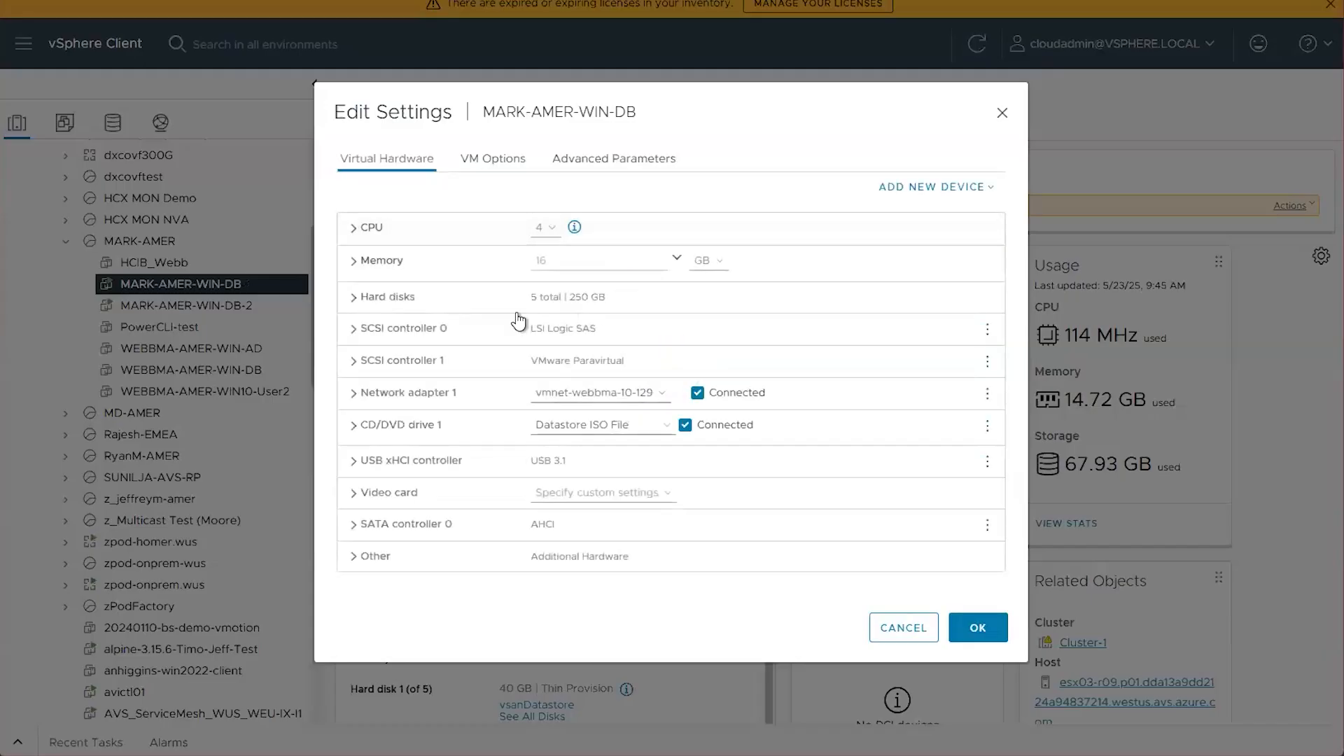
pyautogui.click(355, 315)
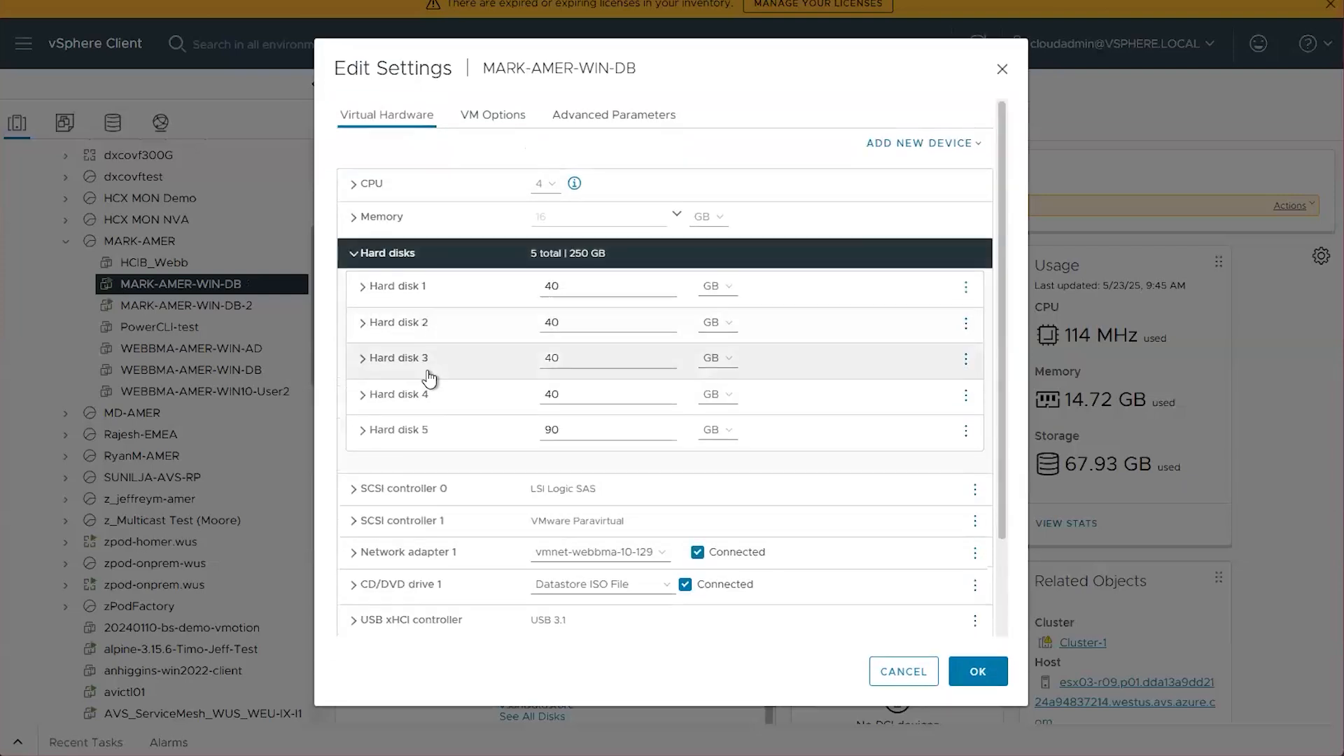
pyautogui.click(434, 427)
pyautogui.scroll(-2, 701, 439)
pyautogui.scroll(-2, 702, 439)
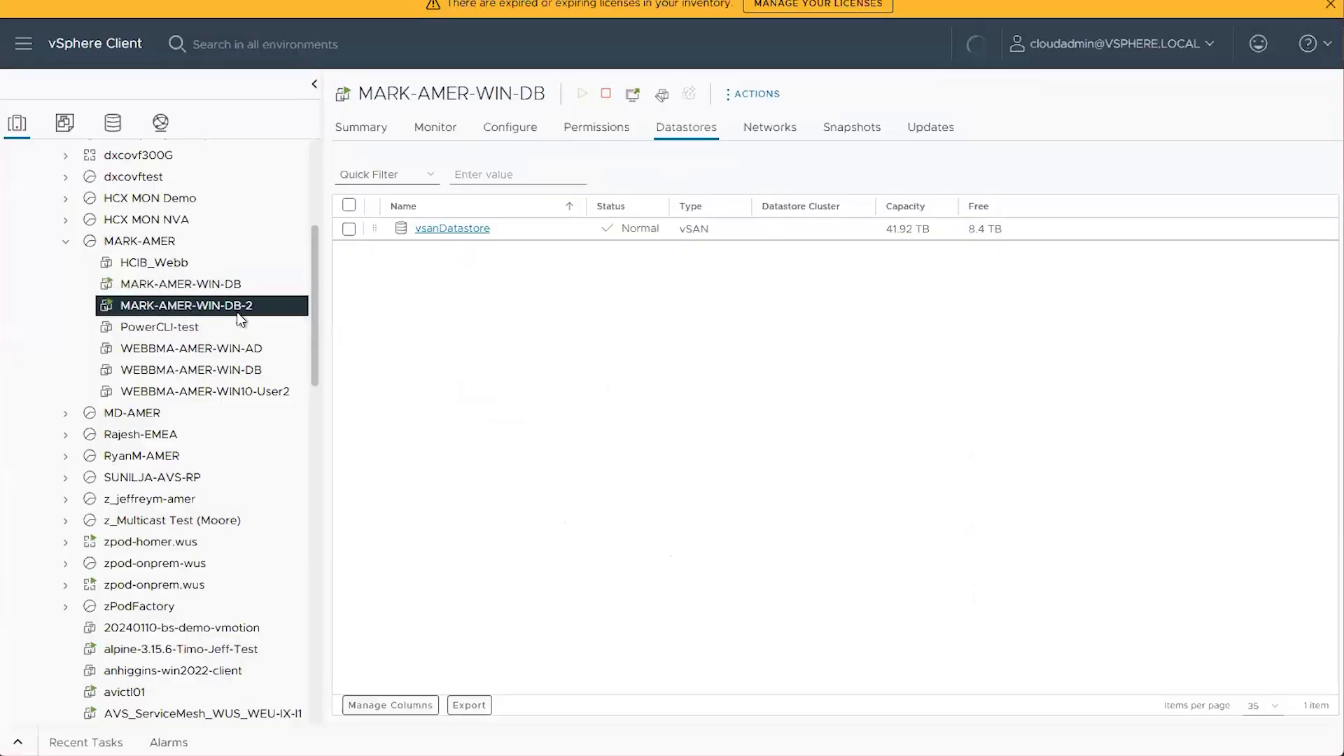
# Add an existing hard disk to MARK-AMER-WIN-DB-2, using MARK-AMER-WIN-DB.vmdk from the MARK-AMER-WIN-DB folder on vsanDatastore
pyautogui.rightClick(231, 305)
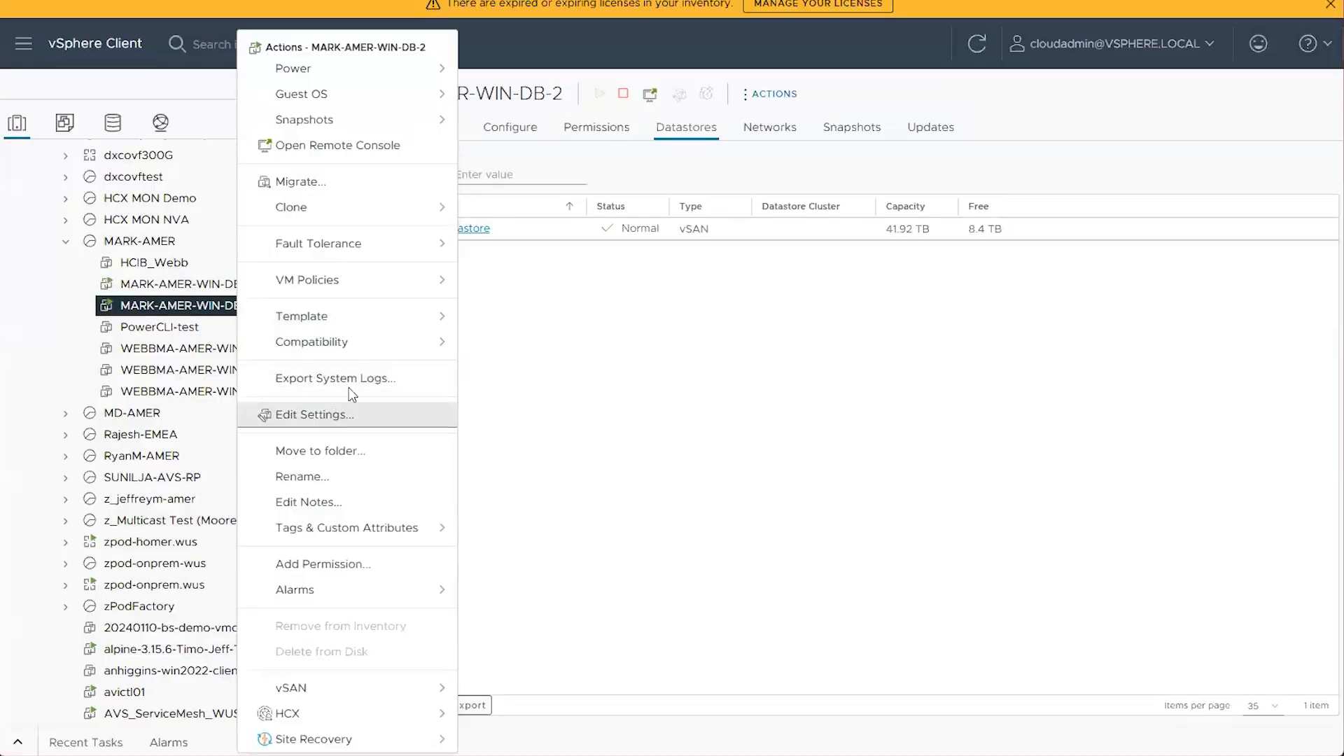
pyautogui.click(353, 441)
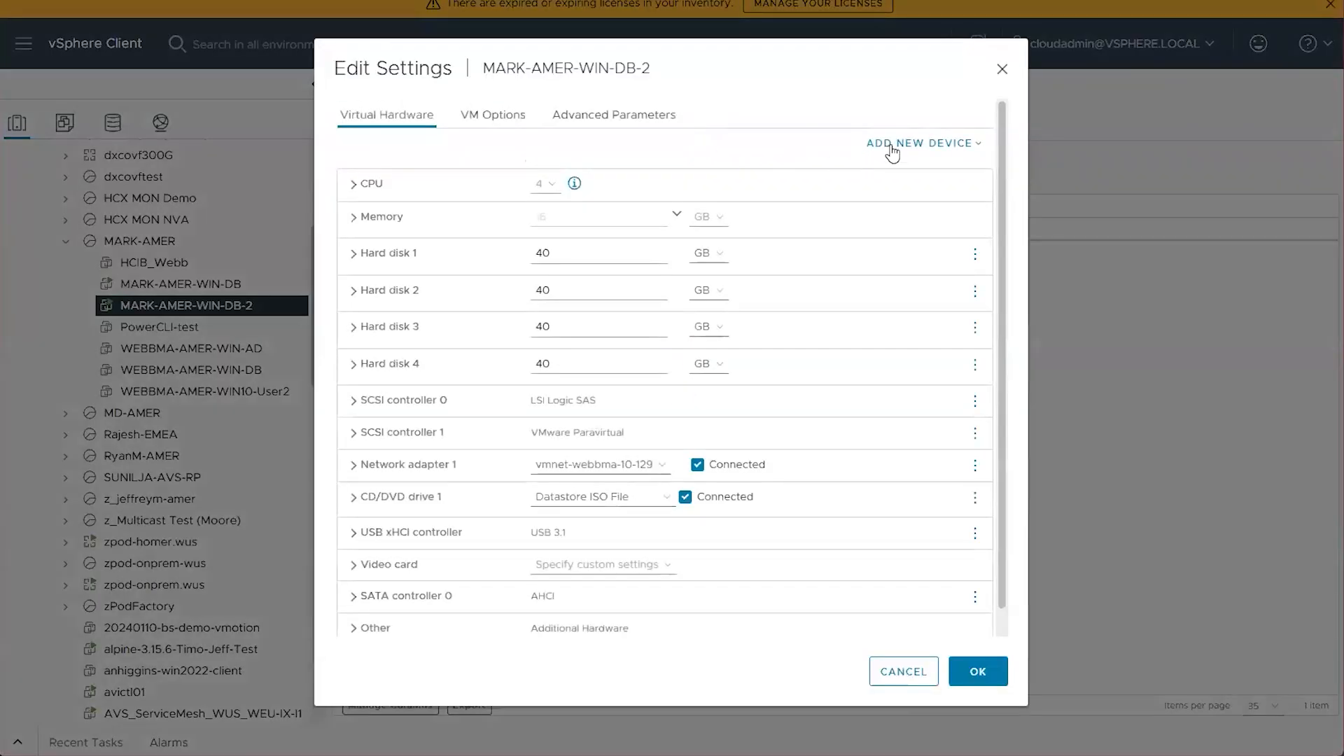
pyautogui.click(889, 145)
pyautogui.click(887, 221)
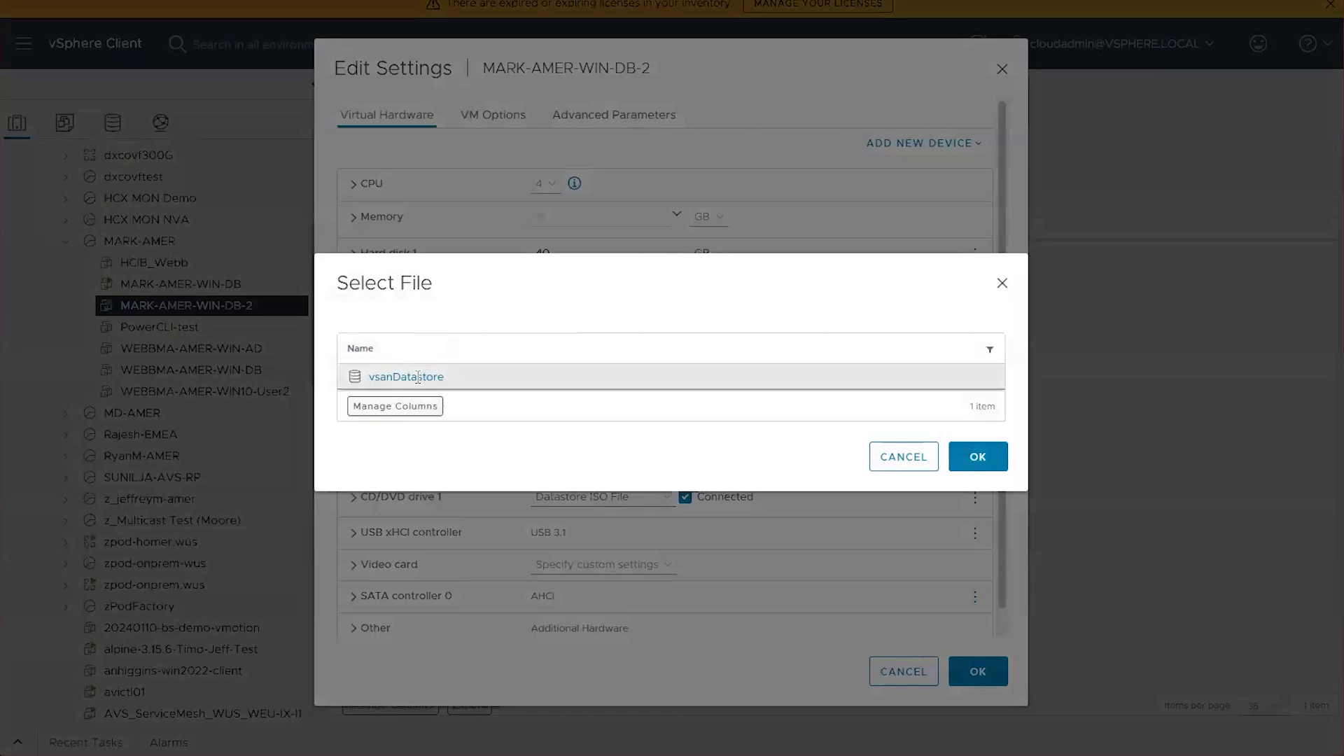
pyautogui.click(448, 376)
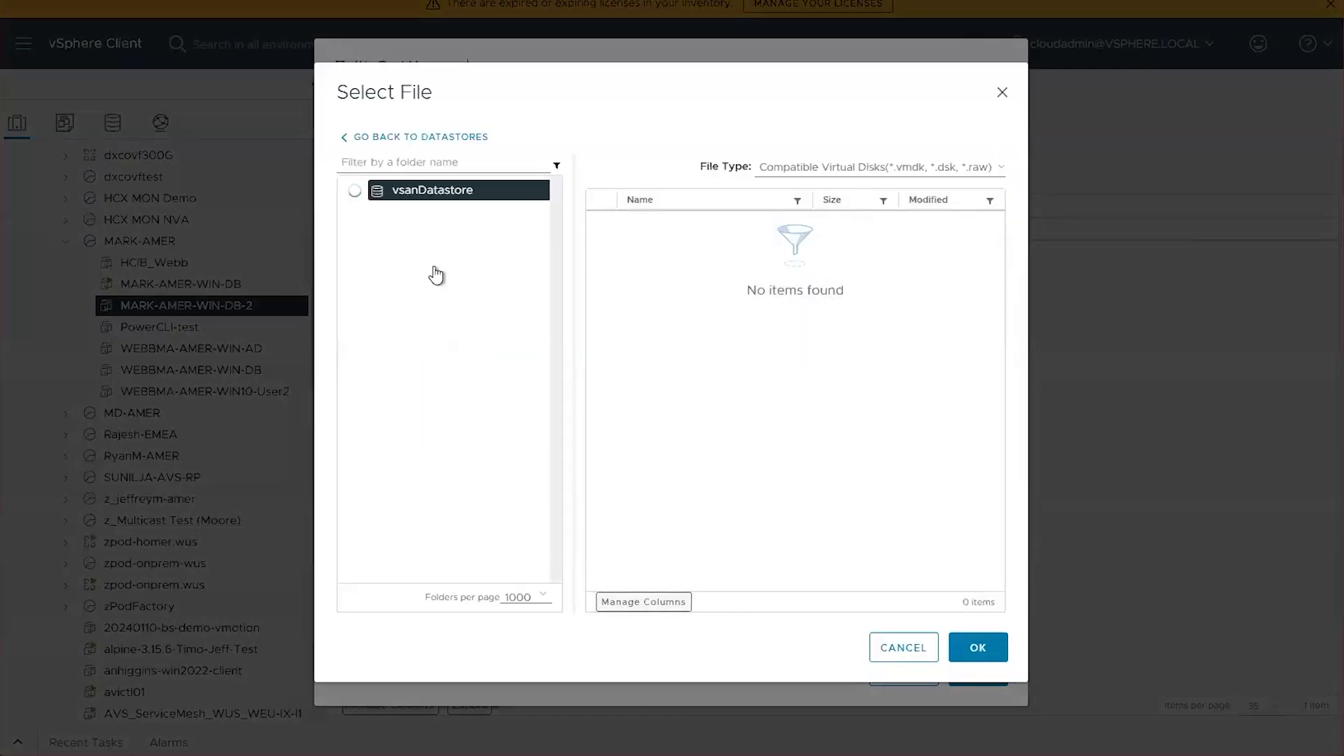
pyautogui.moveTo(556, 187); pyautogui.dragTo(557, 381)
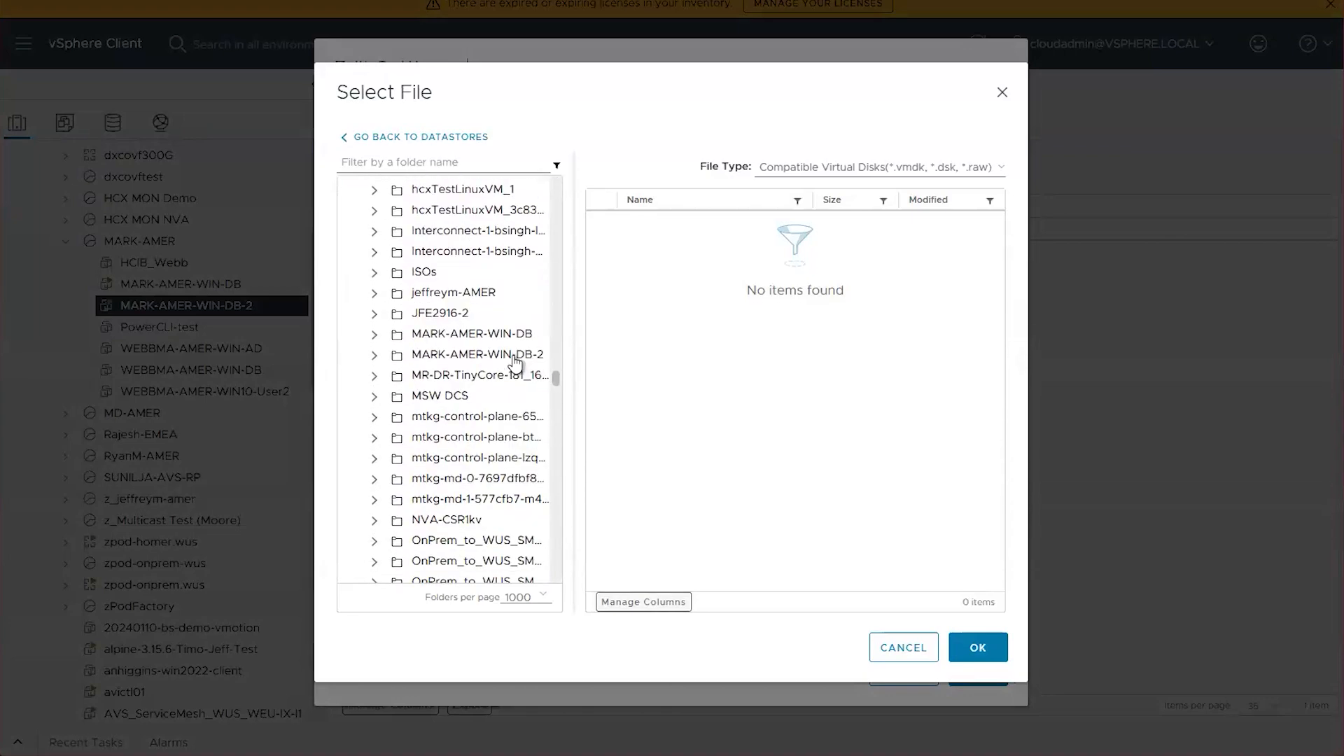
pyautogui.click(504, 336)
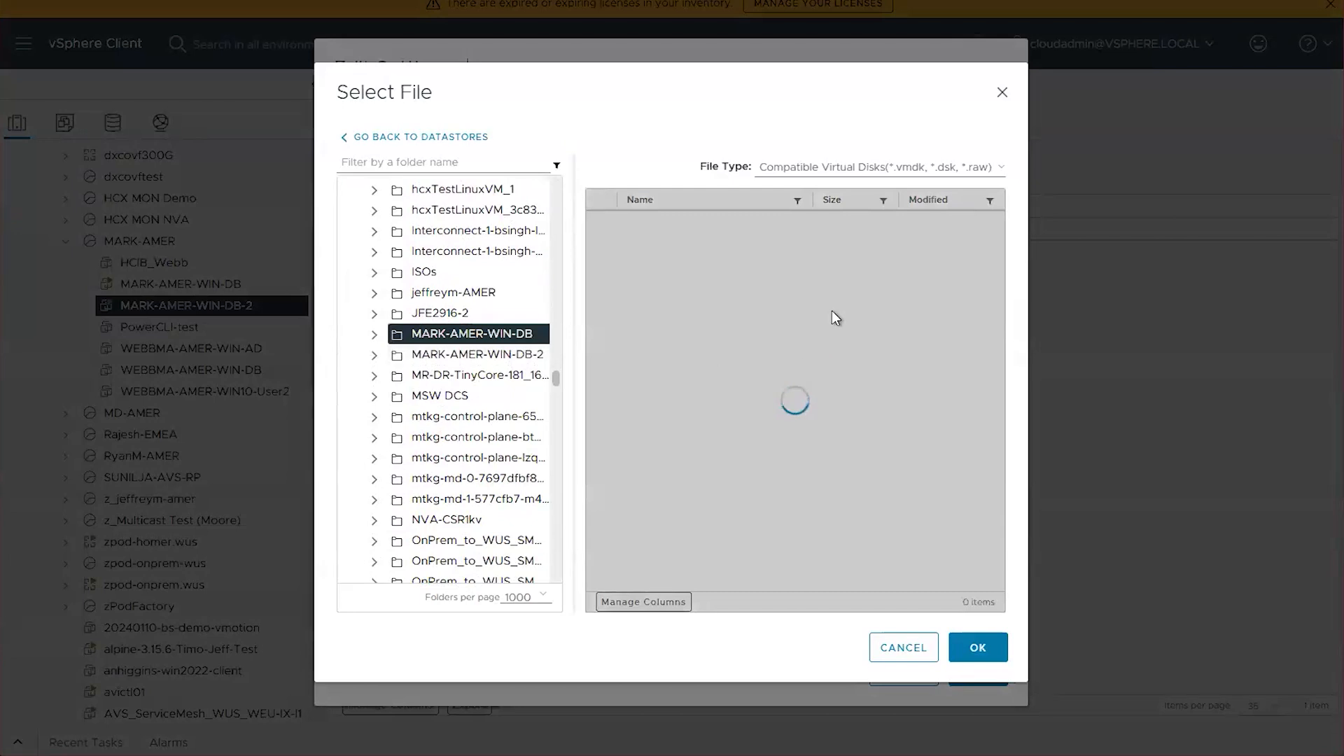
pyautogui.click(601, 221)
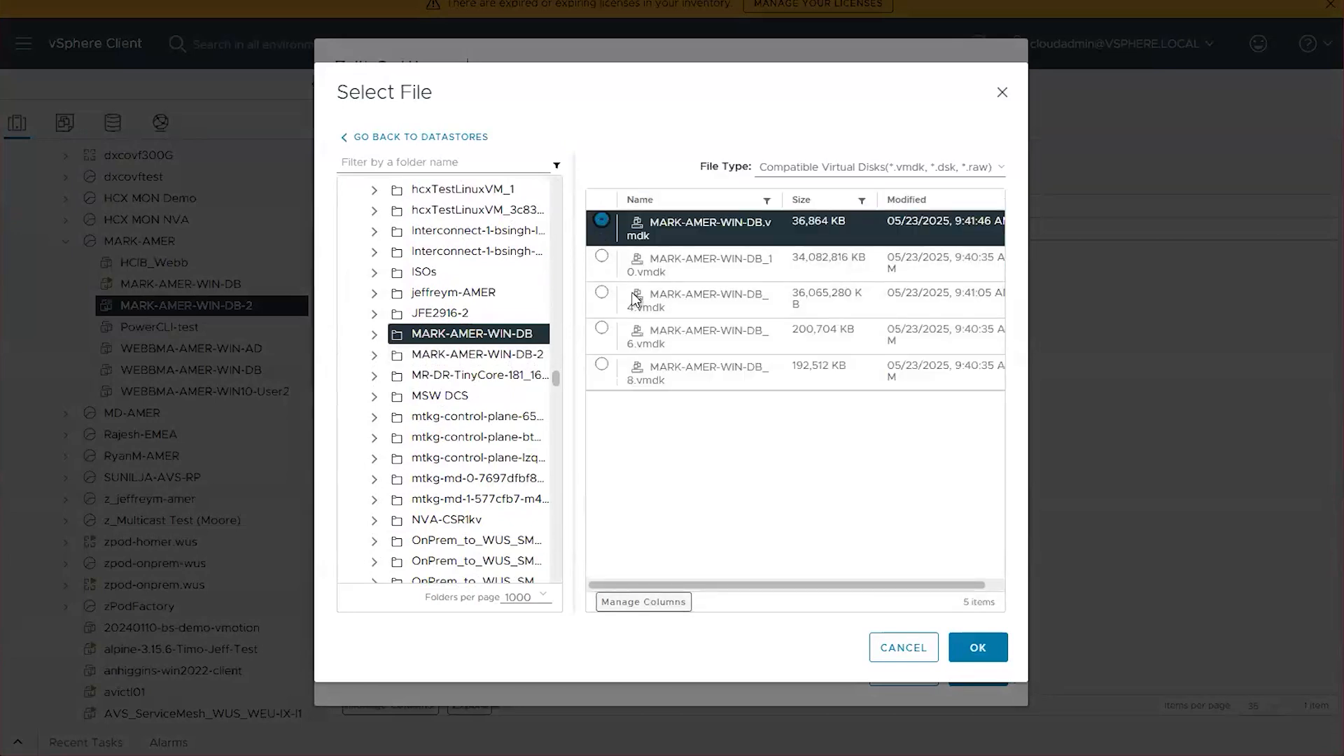
pyautogui.click(974, 650)
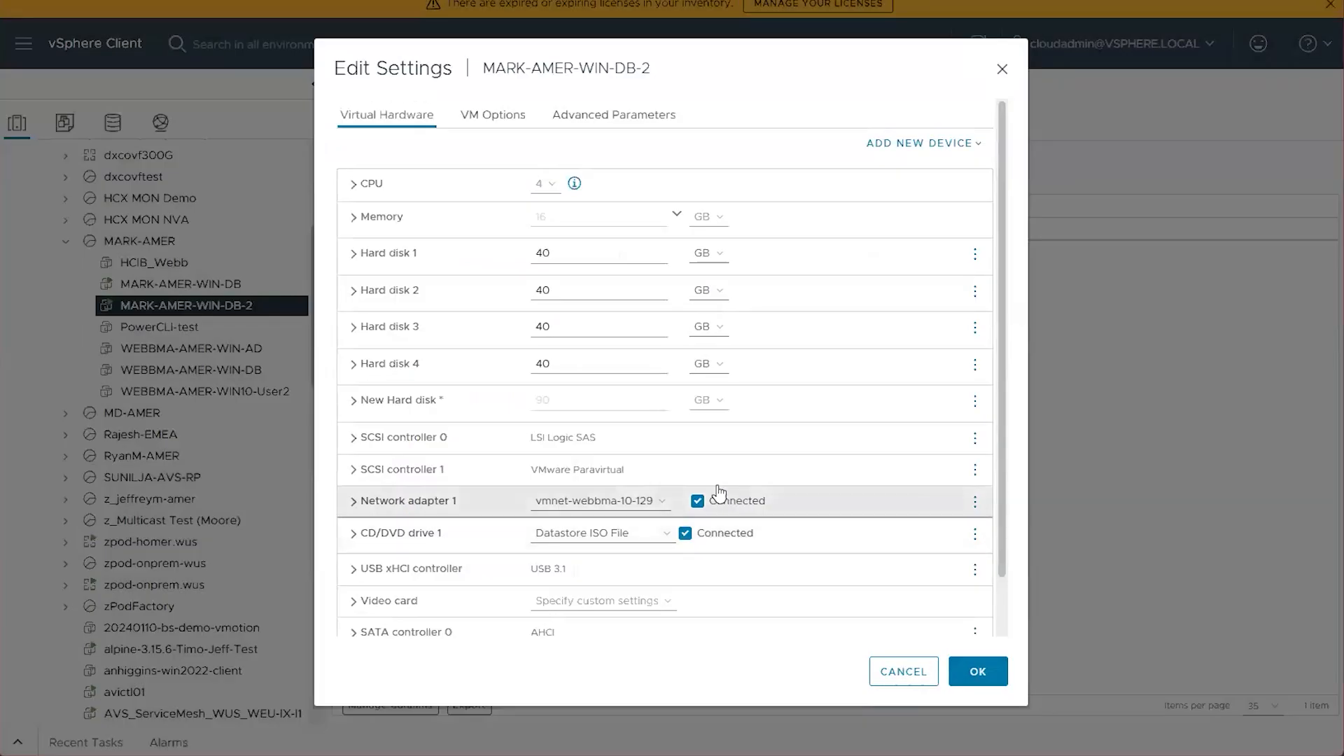
# Assign the new hard disk of MARK-AMER-WIN-DB-2 to SCSI controller 1, save the settings, and check the reconfiguration in the recent tasks
pyautogui.click(353, 400)
pyautogui.scroll(-4, 578, 523)
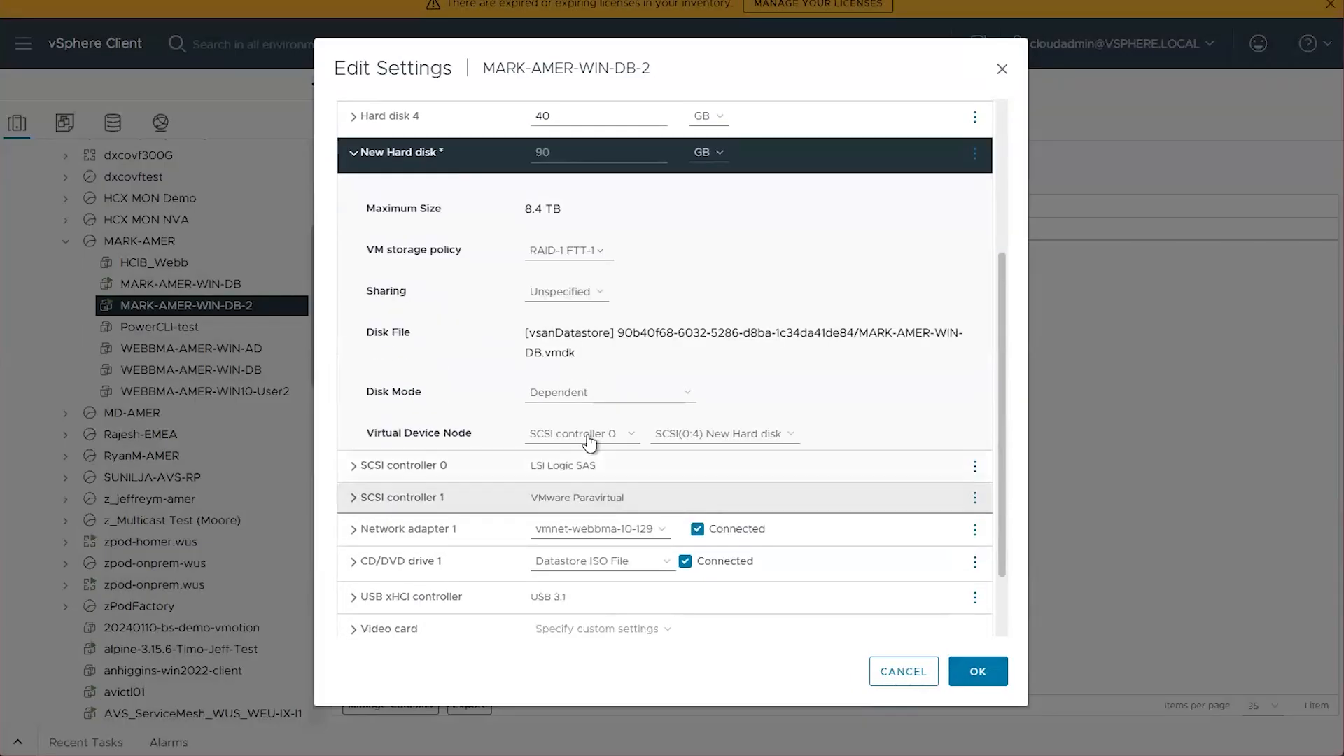
pyautogui.click(590, 439)
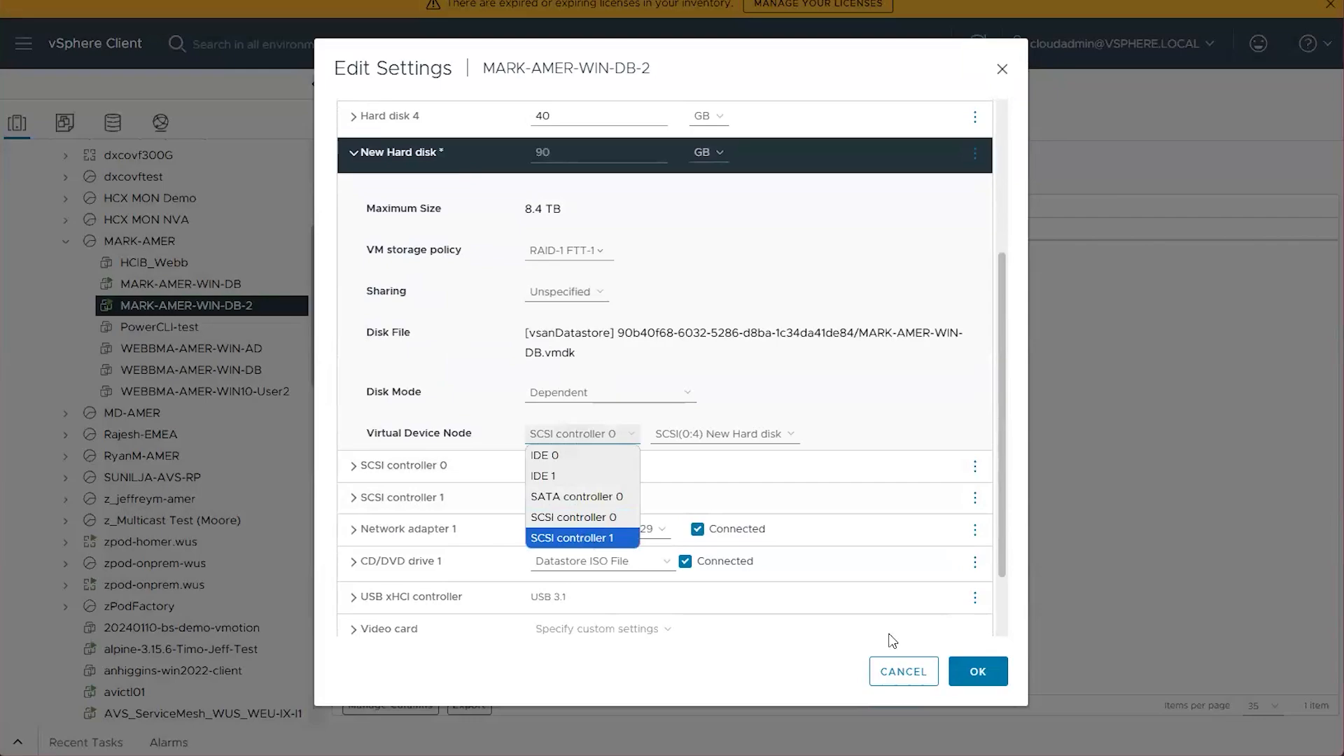
pyautogui.click(896, 670)
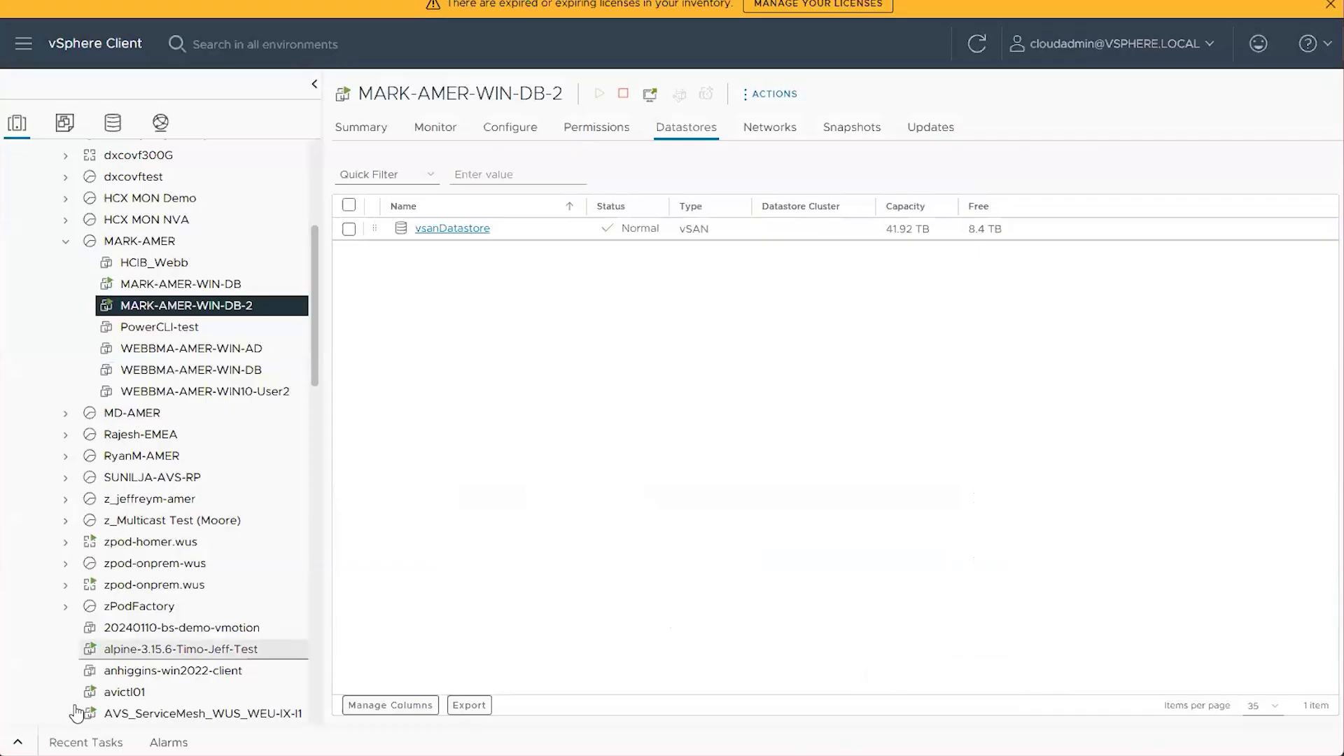
pyautogui.click(84, 742)
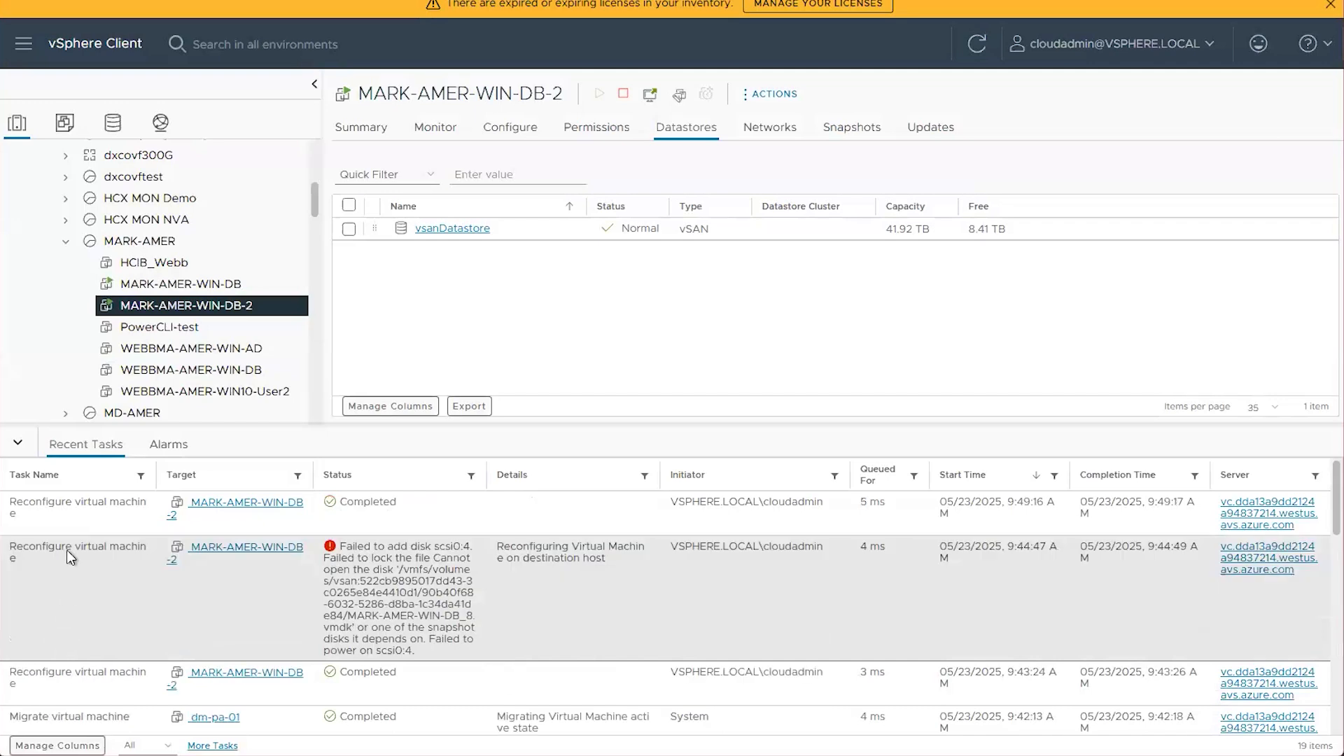
pyautogui.click(17, 445)
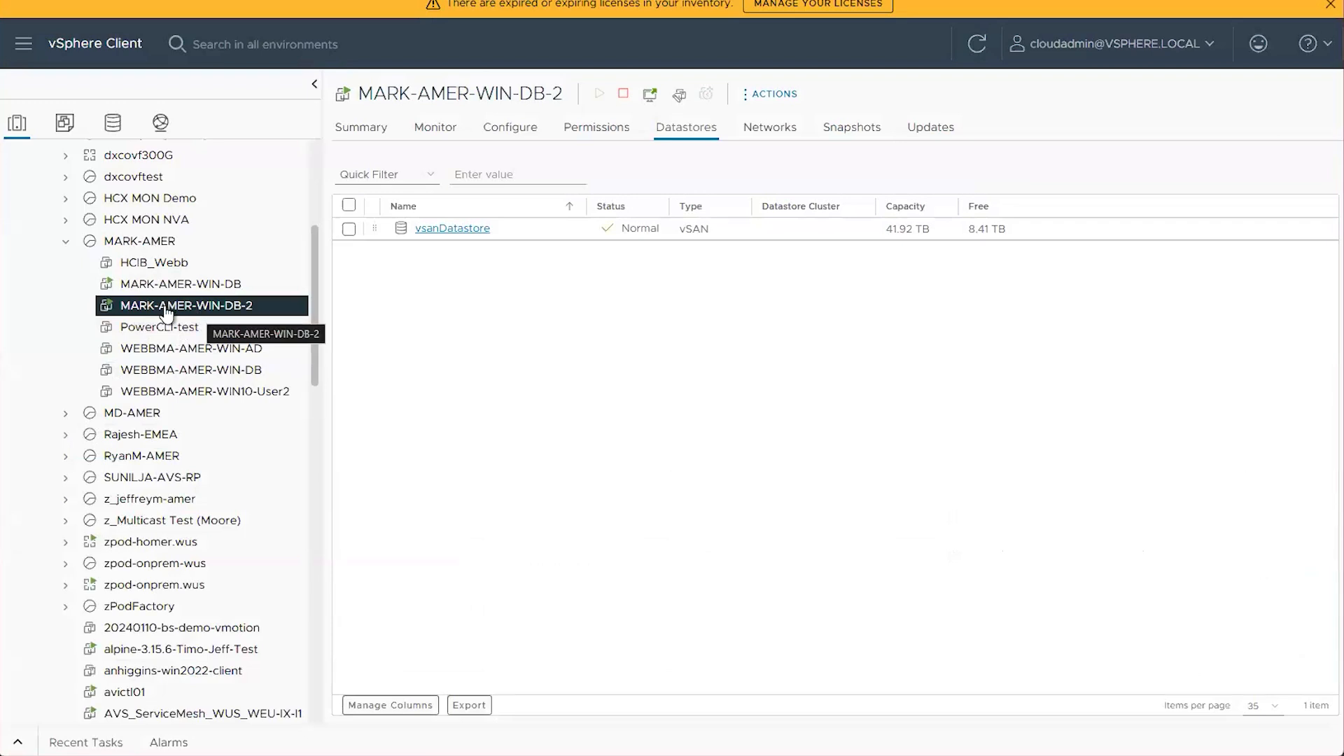
# Show the summary of MARK-AMER-WIN-DB-2 and launch its web console
pyautogui.rightClick(168, 313)
pyautogui.click(165, 312)
pyautogui.click(362, 129)
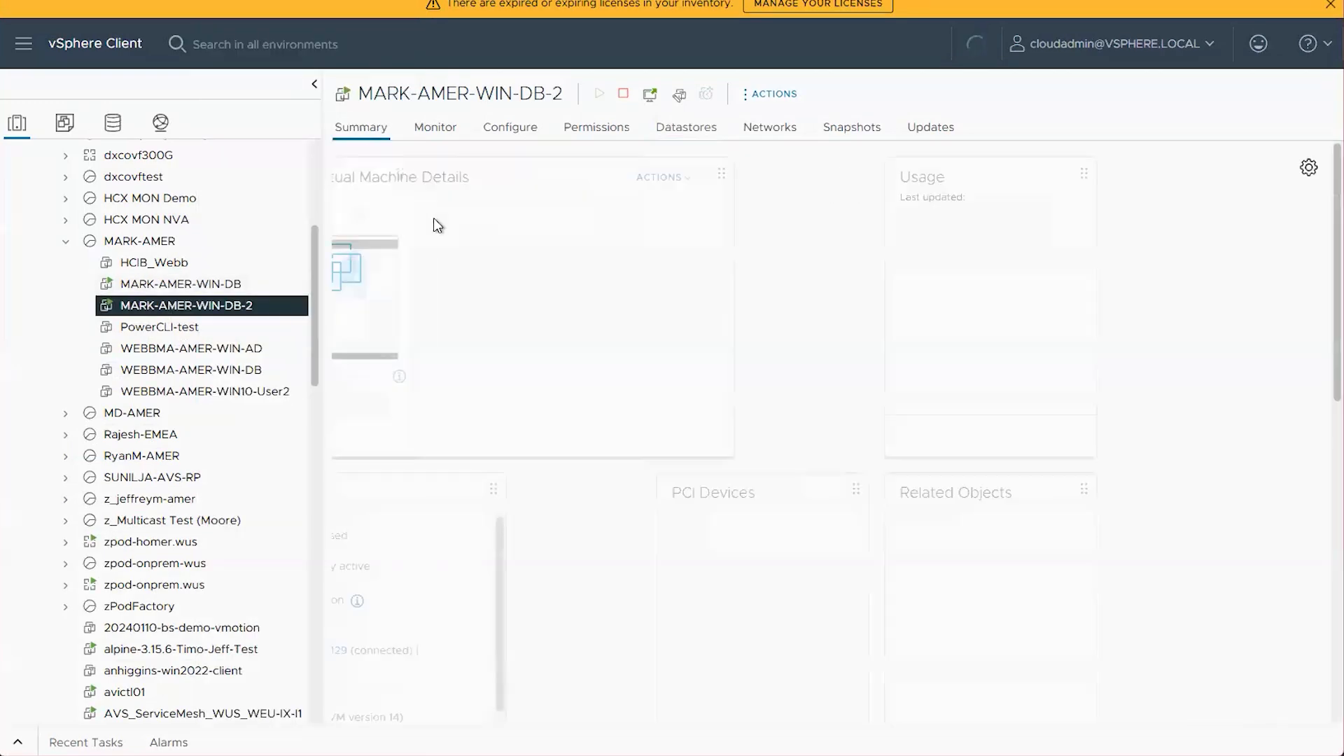
pyautogui.click(420, 497)
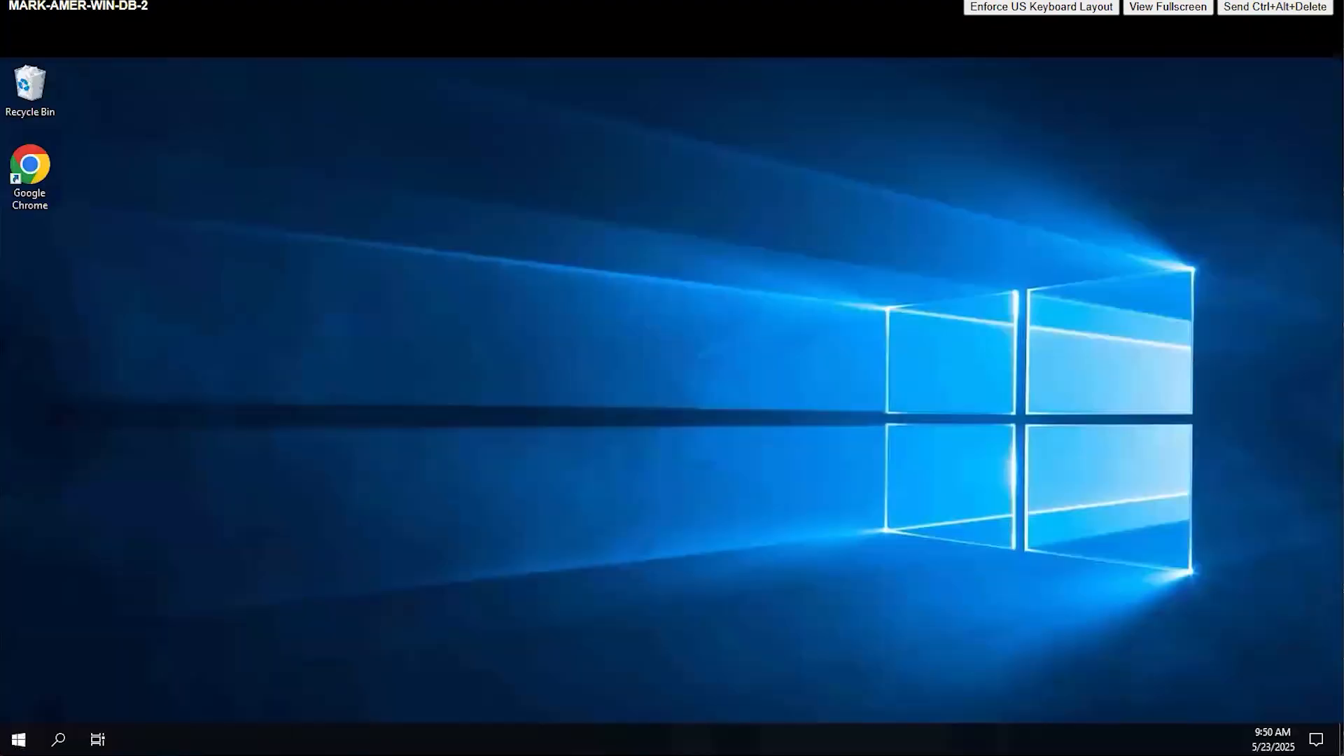
# Open Disk Management in the MARK-AMER-WIN-DB-2 guest by searching Control Panel for "disk" and choosing to create and format hard disk partitions
pyautogui.press('super+s')
pyautogui.write('cont')
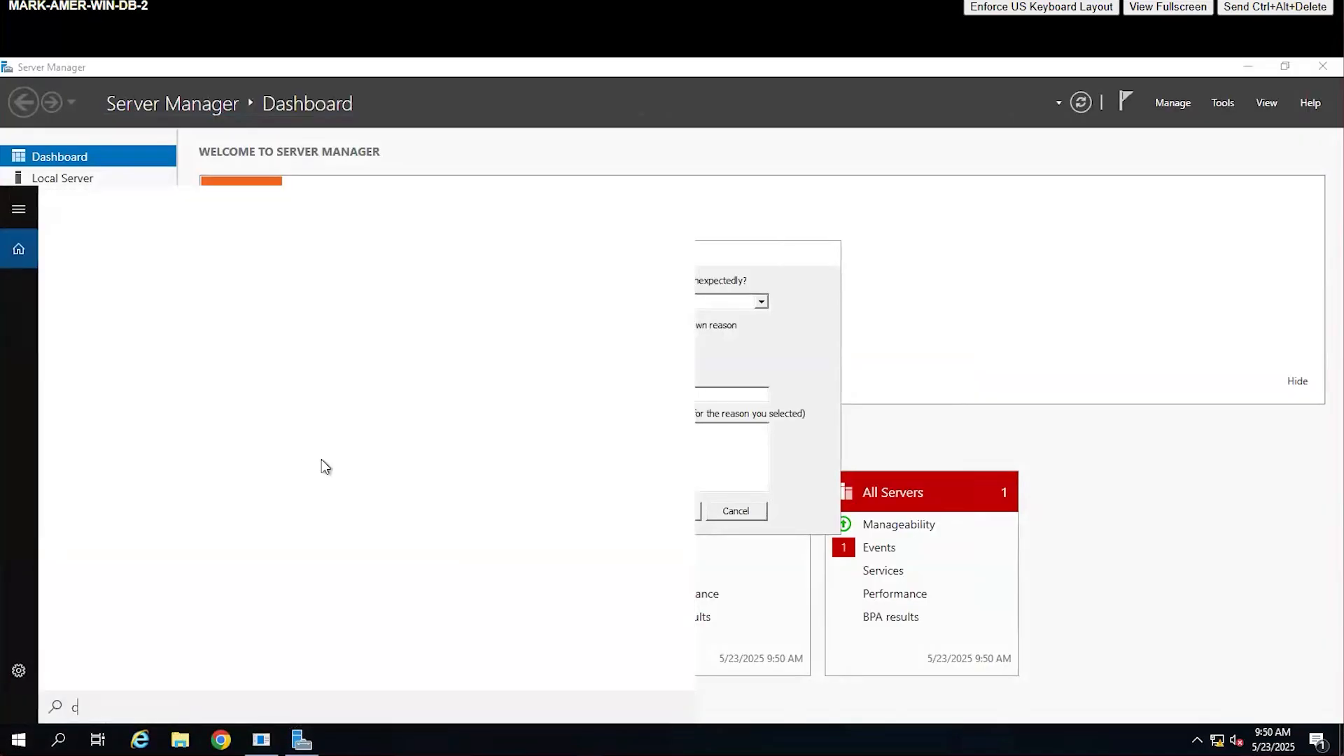
pyautogui.write('r')
pyautogui.click(237, 299)
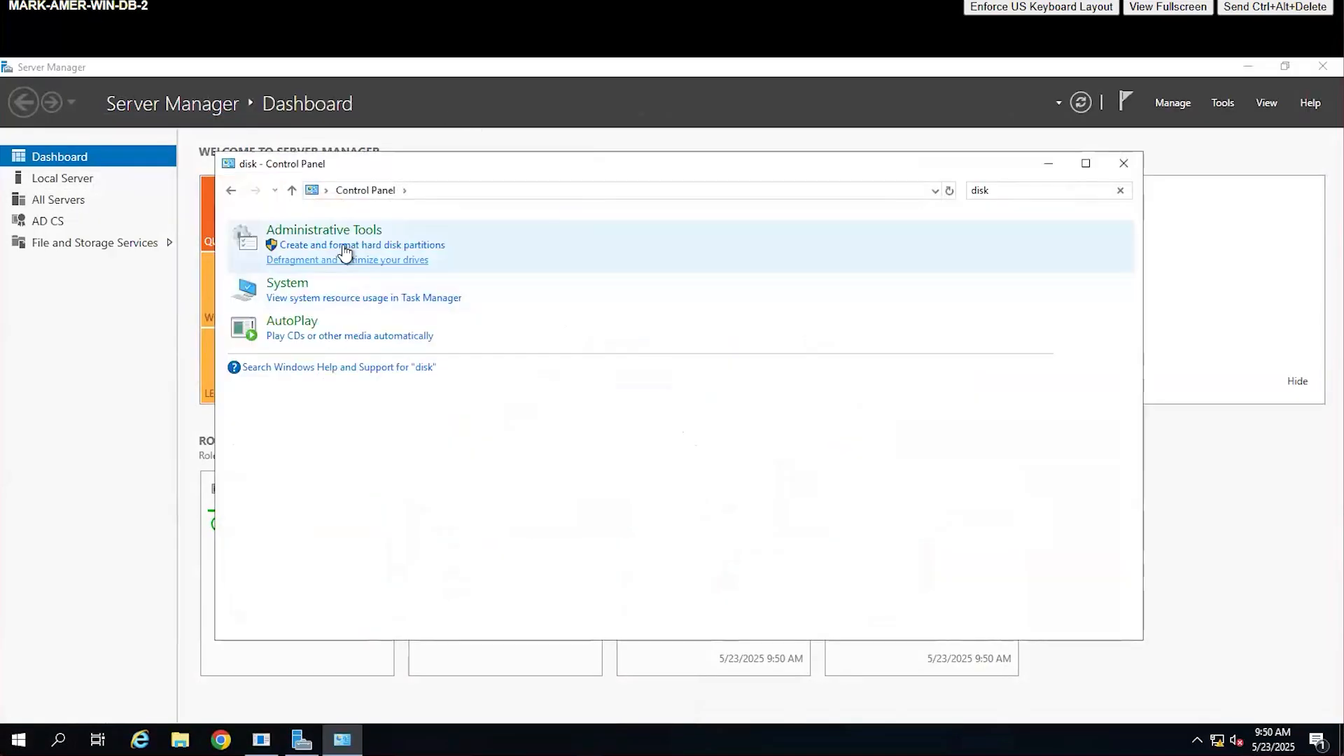
pyautogui.click(345, 247)
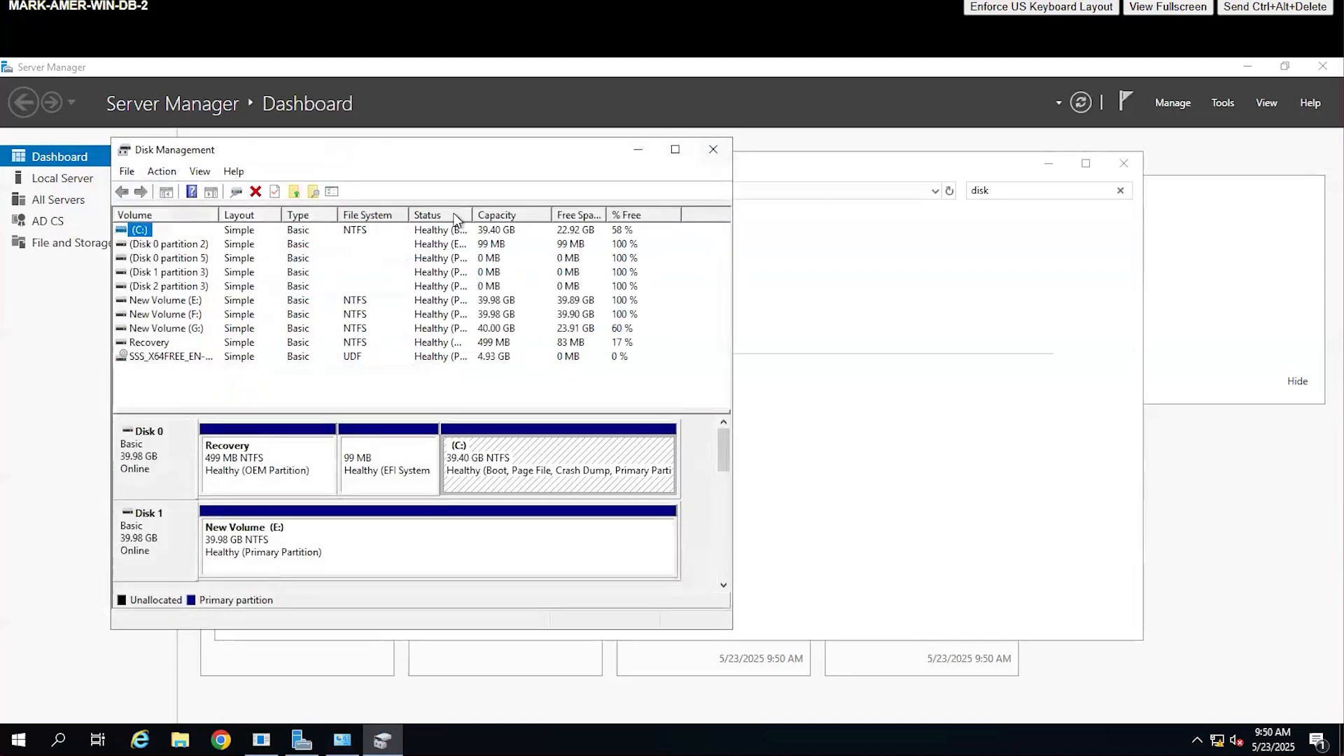
# Enlarge the Disk Management window and select the unallocated space of Disk 4 to examine the shared disk
pyautogui.moveTo(460, 145); pyautogui.dragTo(625, 85)
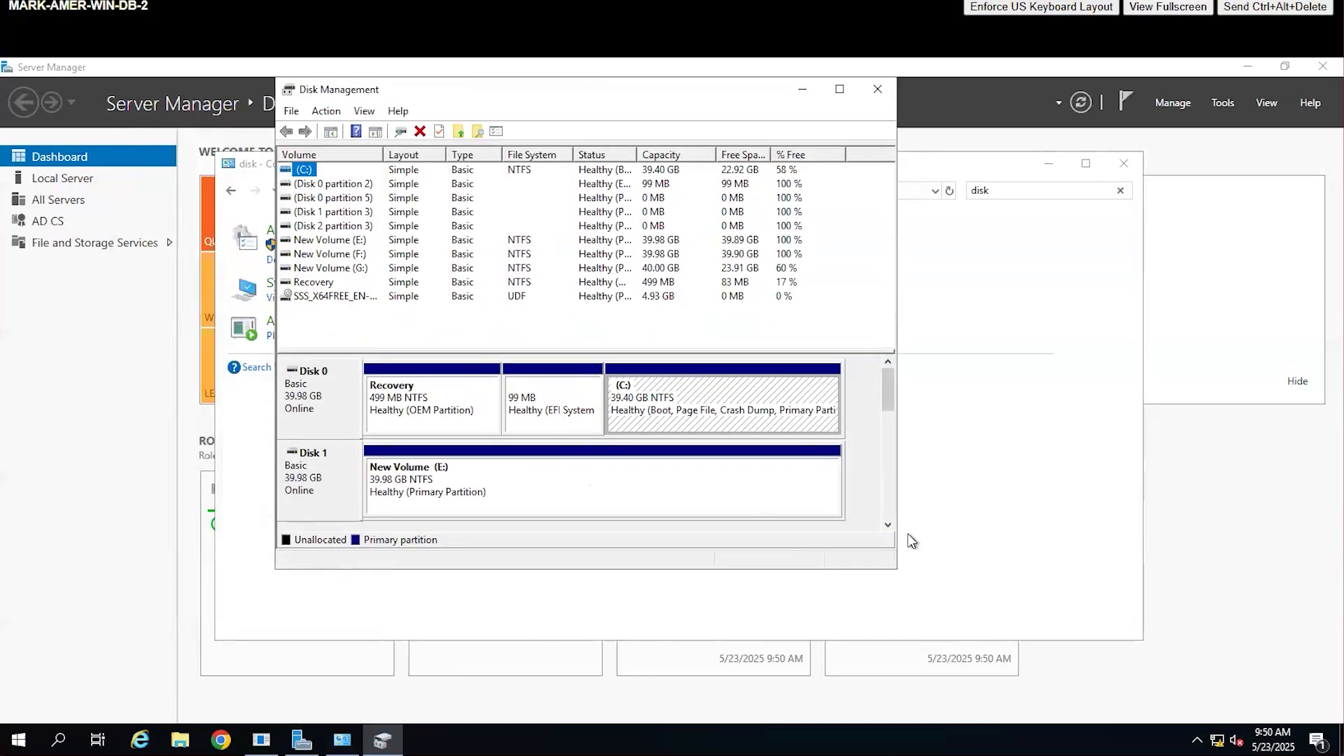
pyautogui.moveTo(897, 564); pyautogui.dragTo(1258, 644)
pyautogui.moveTo(1249, 441); pyautogui.dragTo(1244, 525)
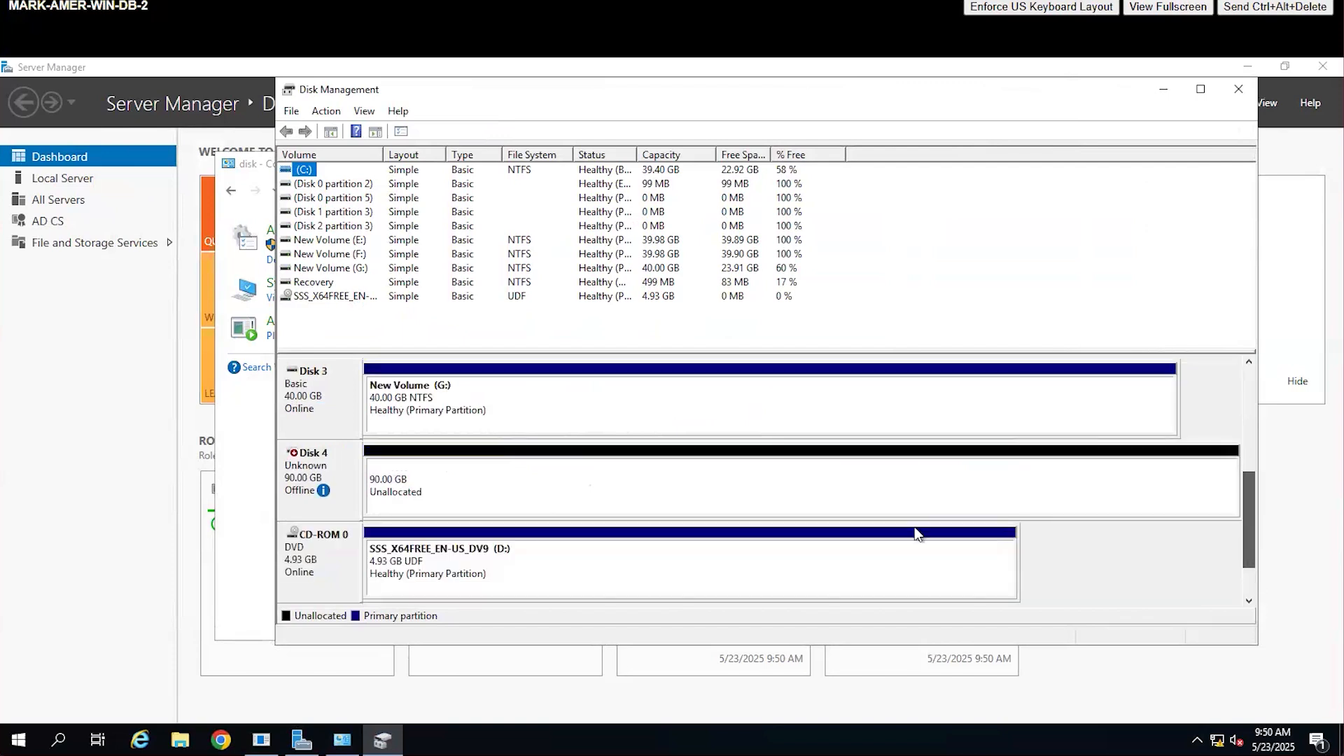
pyautogui.click(694, 500)
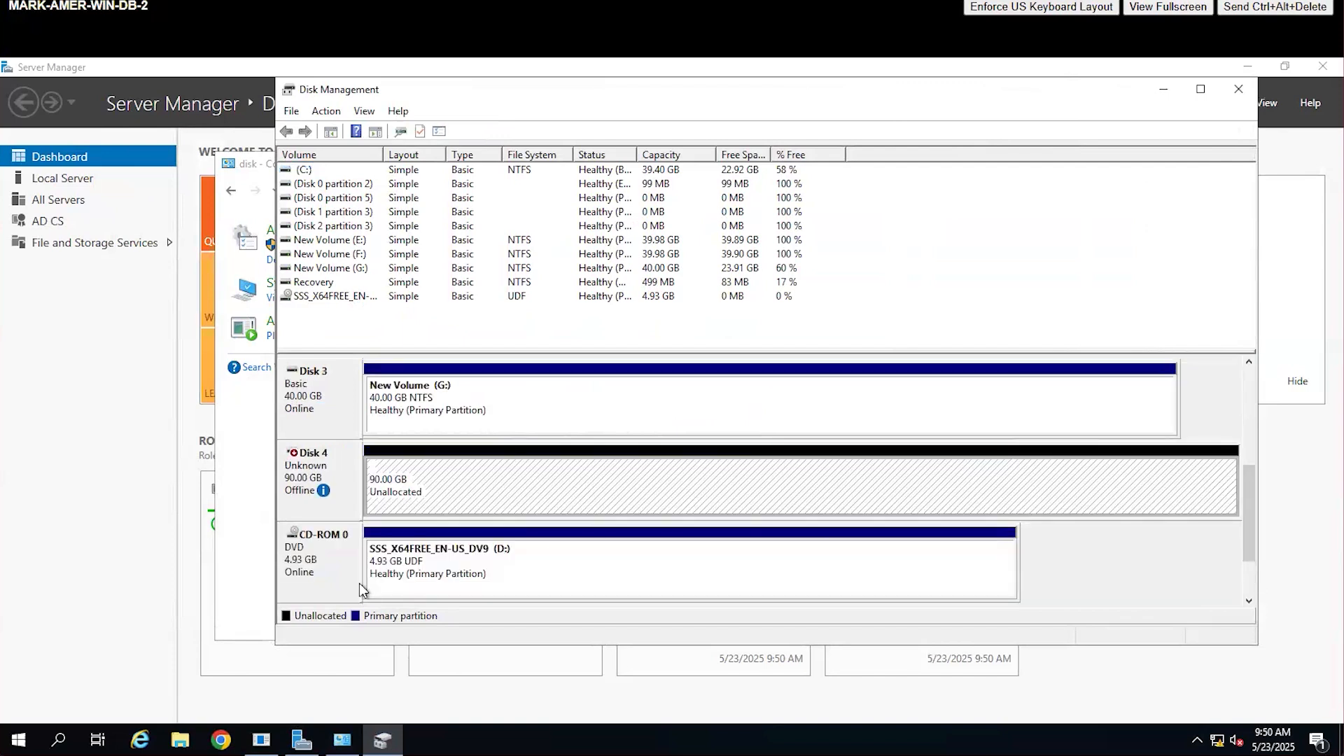